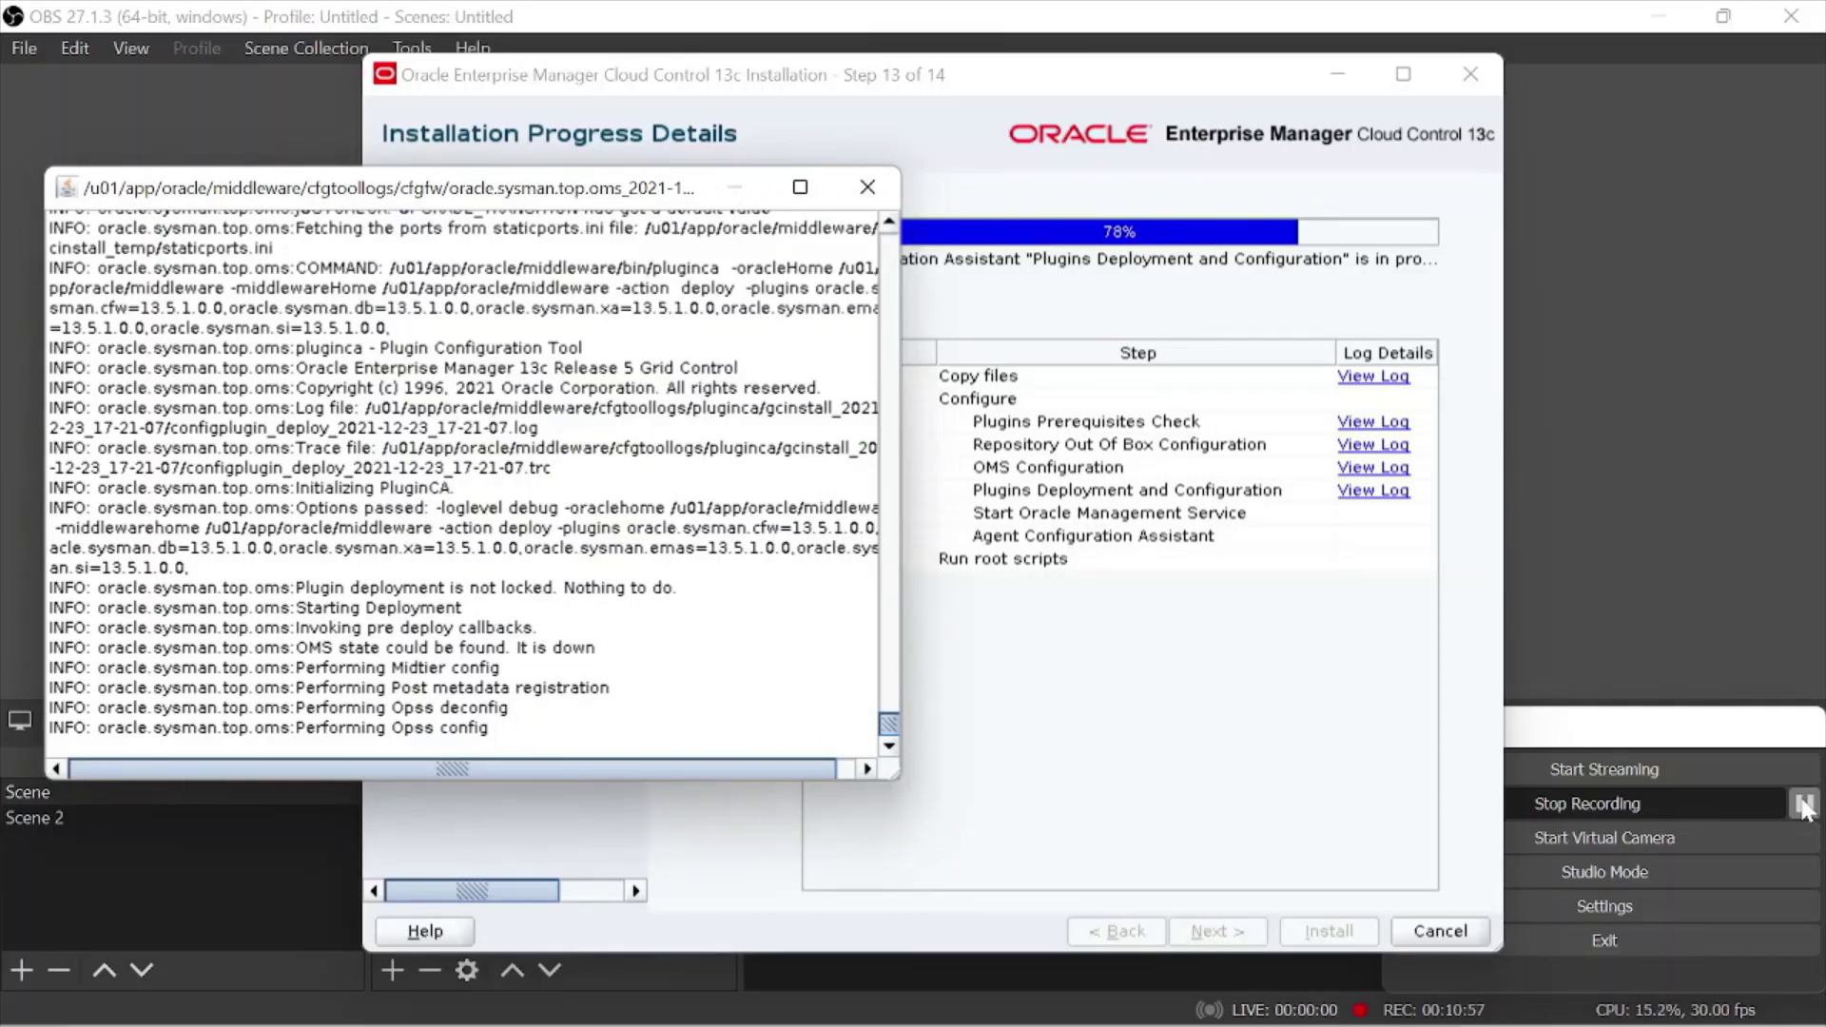
- Wait while the installer finishes plugin configuration and starts Oracle Management Service toward Step 14 Finish
left_click(1804, 805)
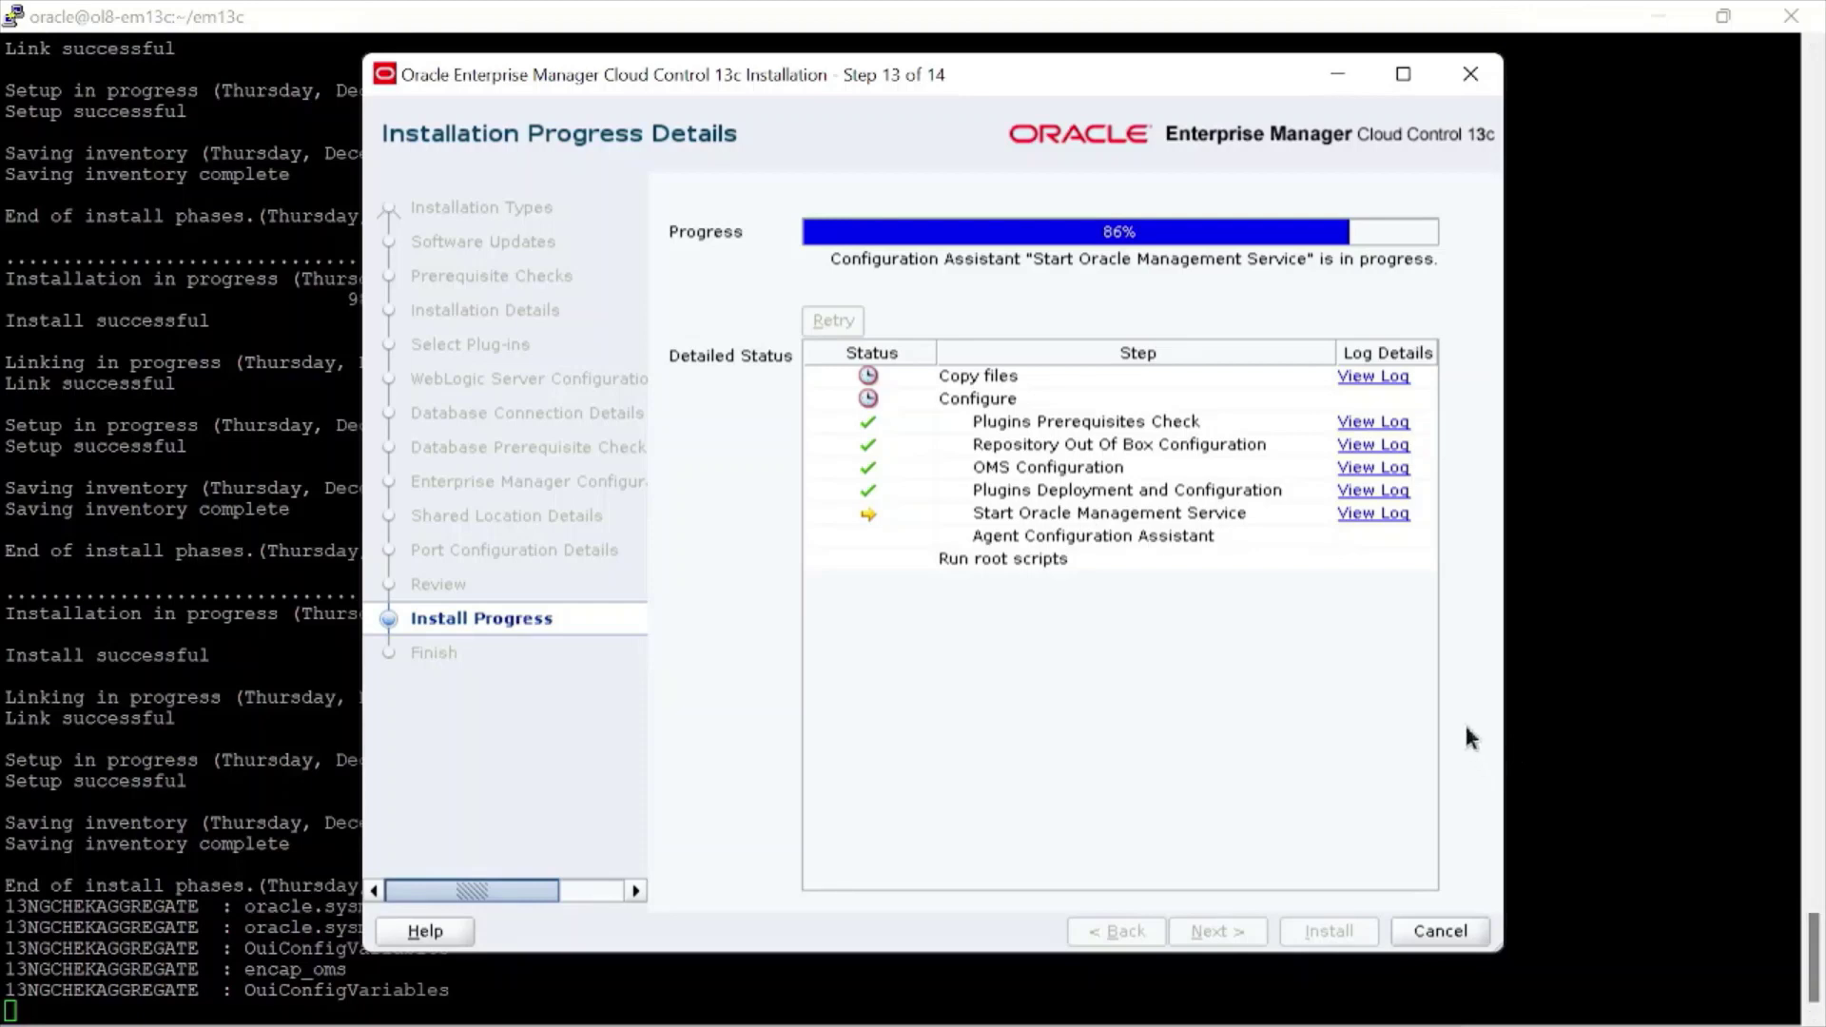
left_click(1804, 806)
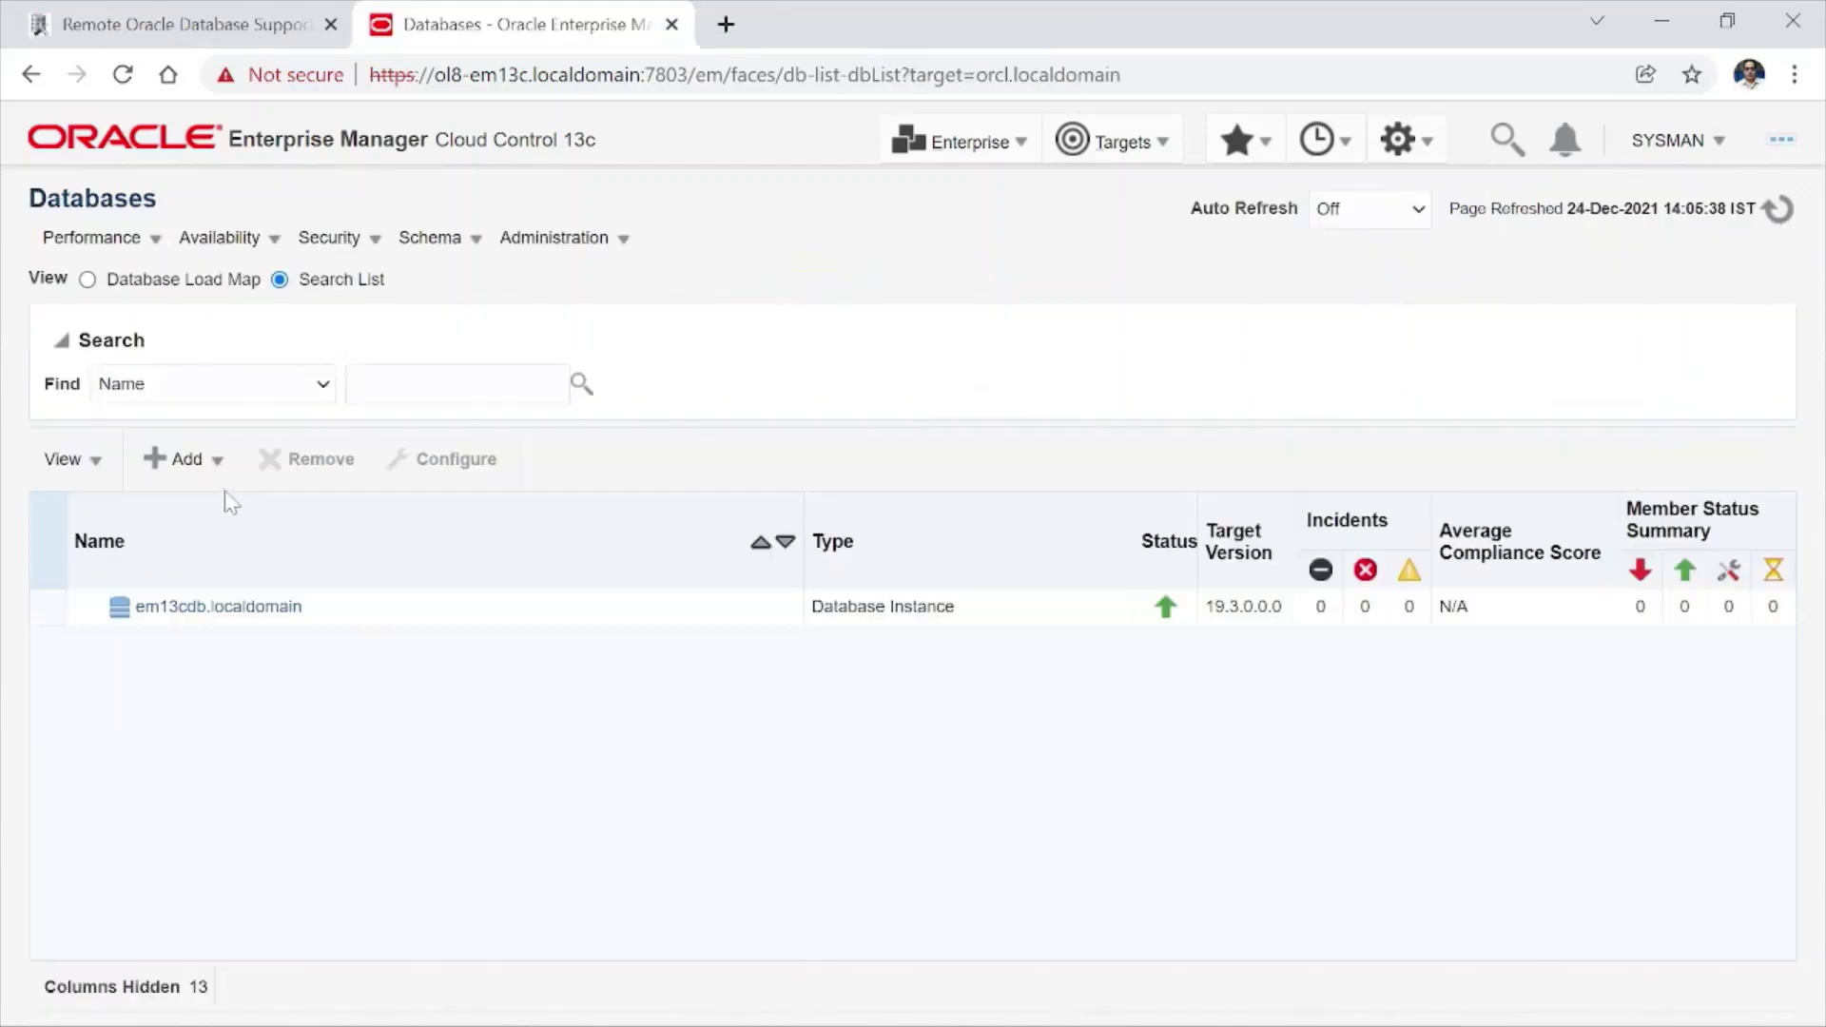
- Run Oracle Database discovery on the ol8-cluster target across all its cluster hosts
left_click(198, 461)
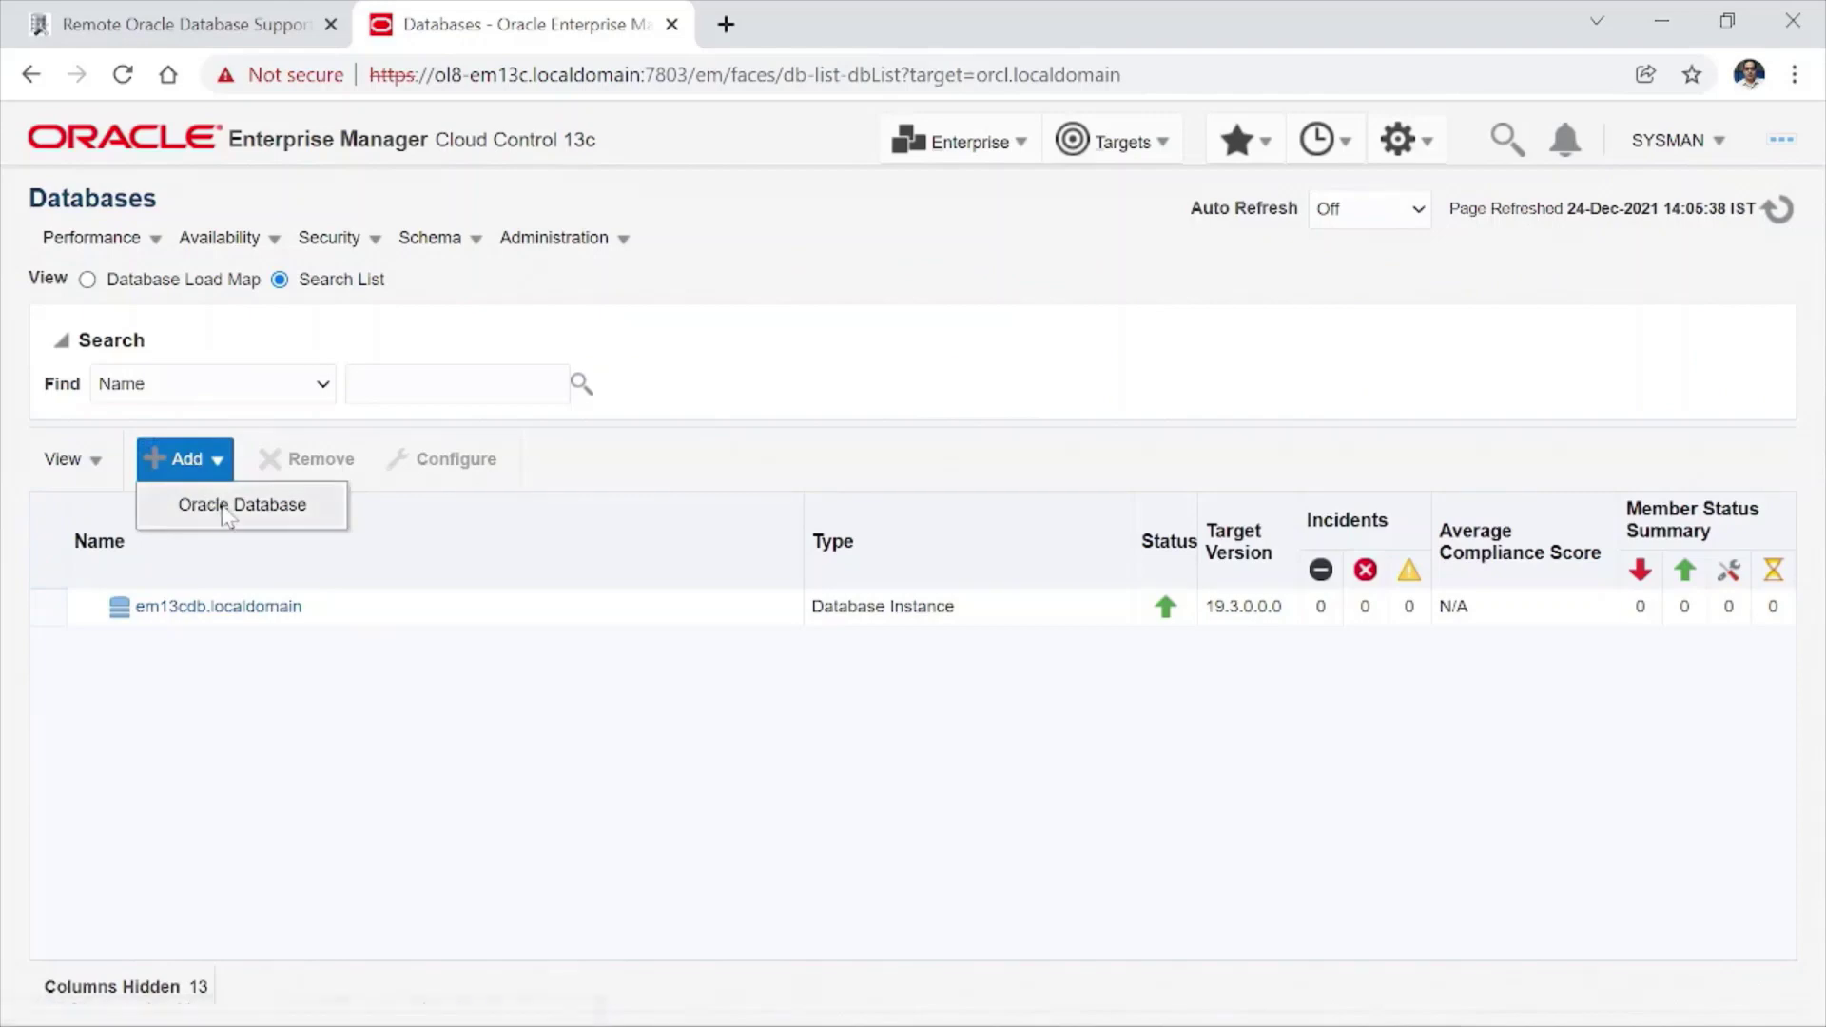
left_click(213, 503)
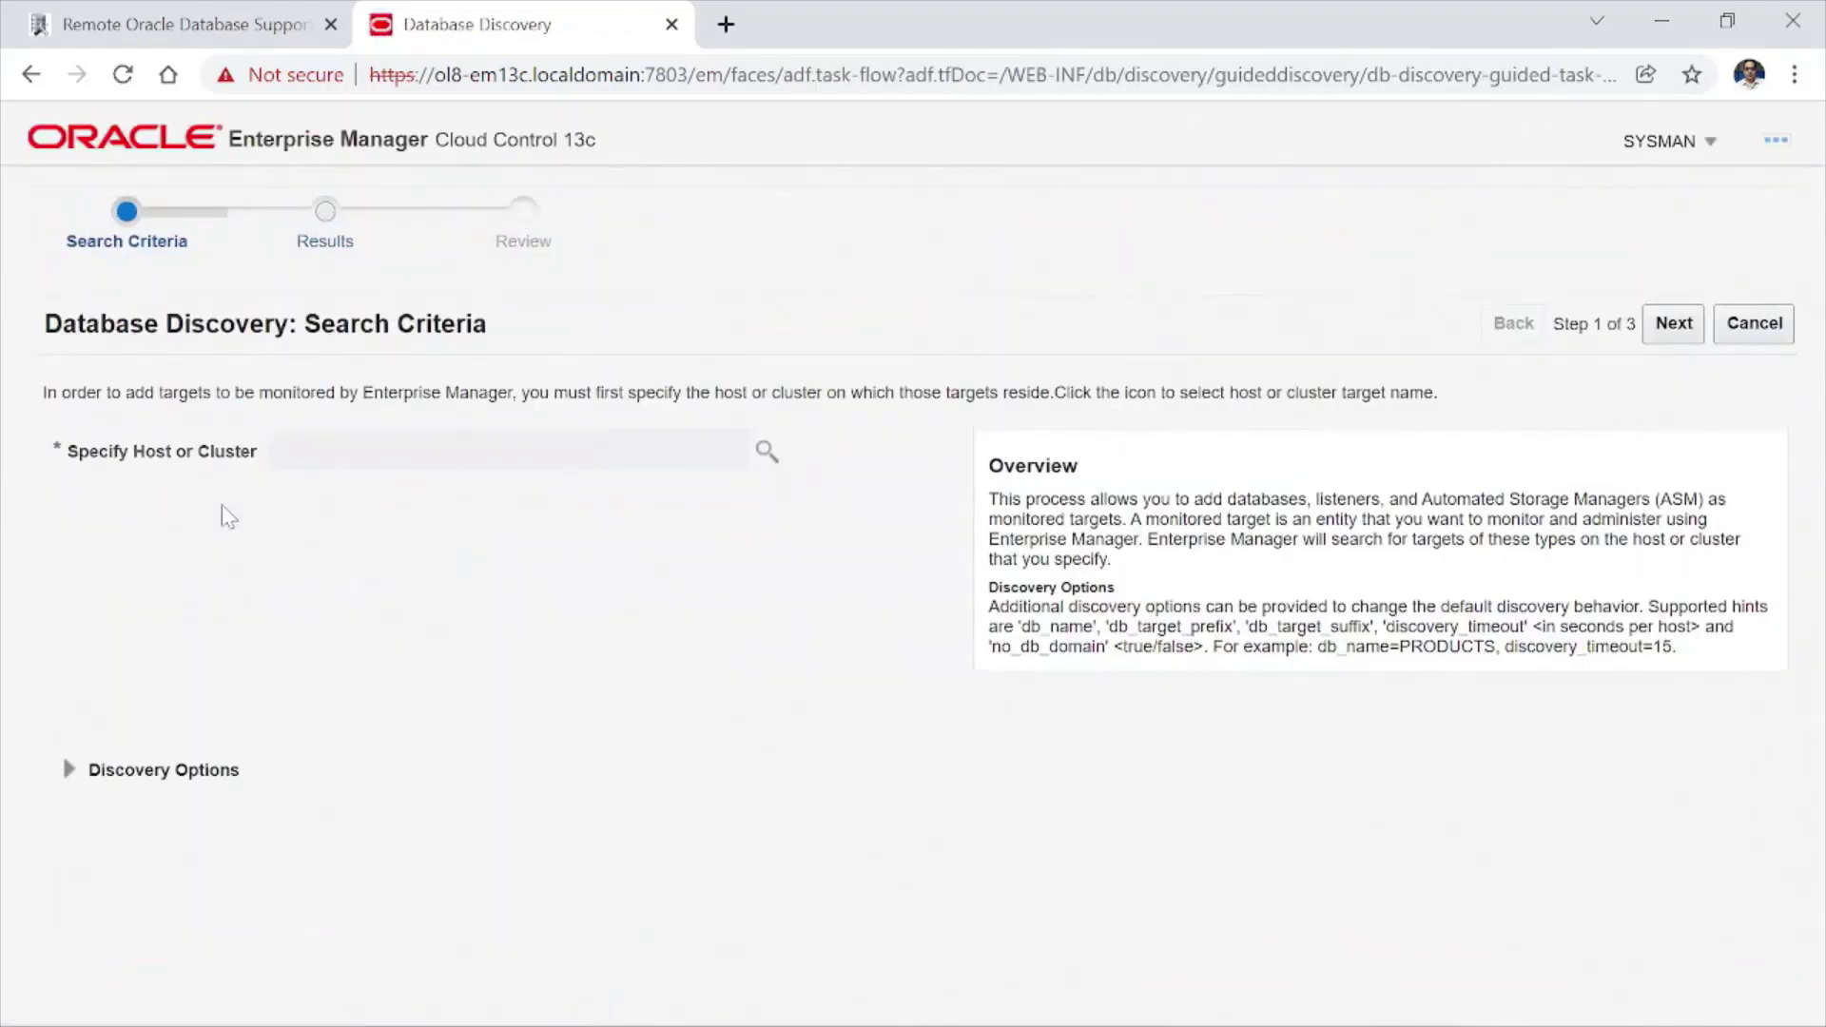
left_click(764, 454)
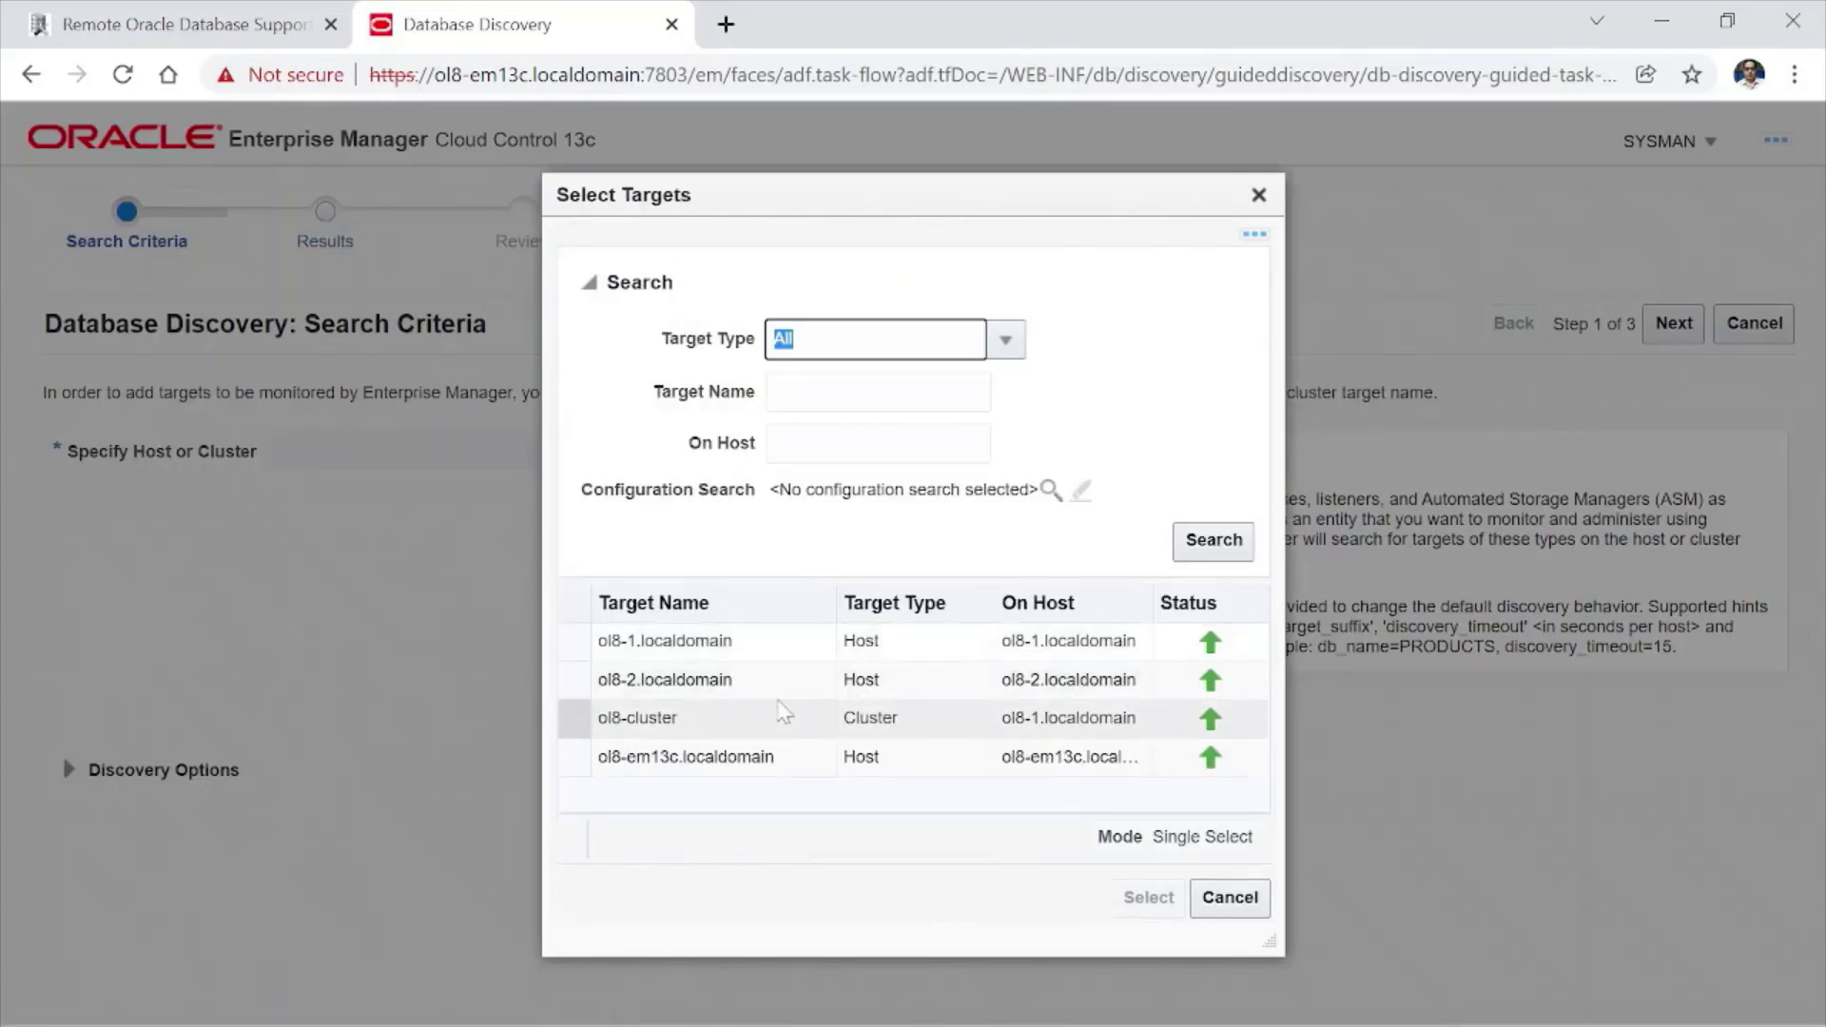
left_click(785, 711)
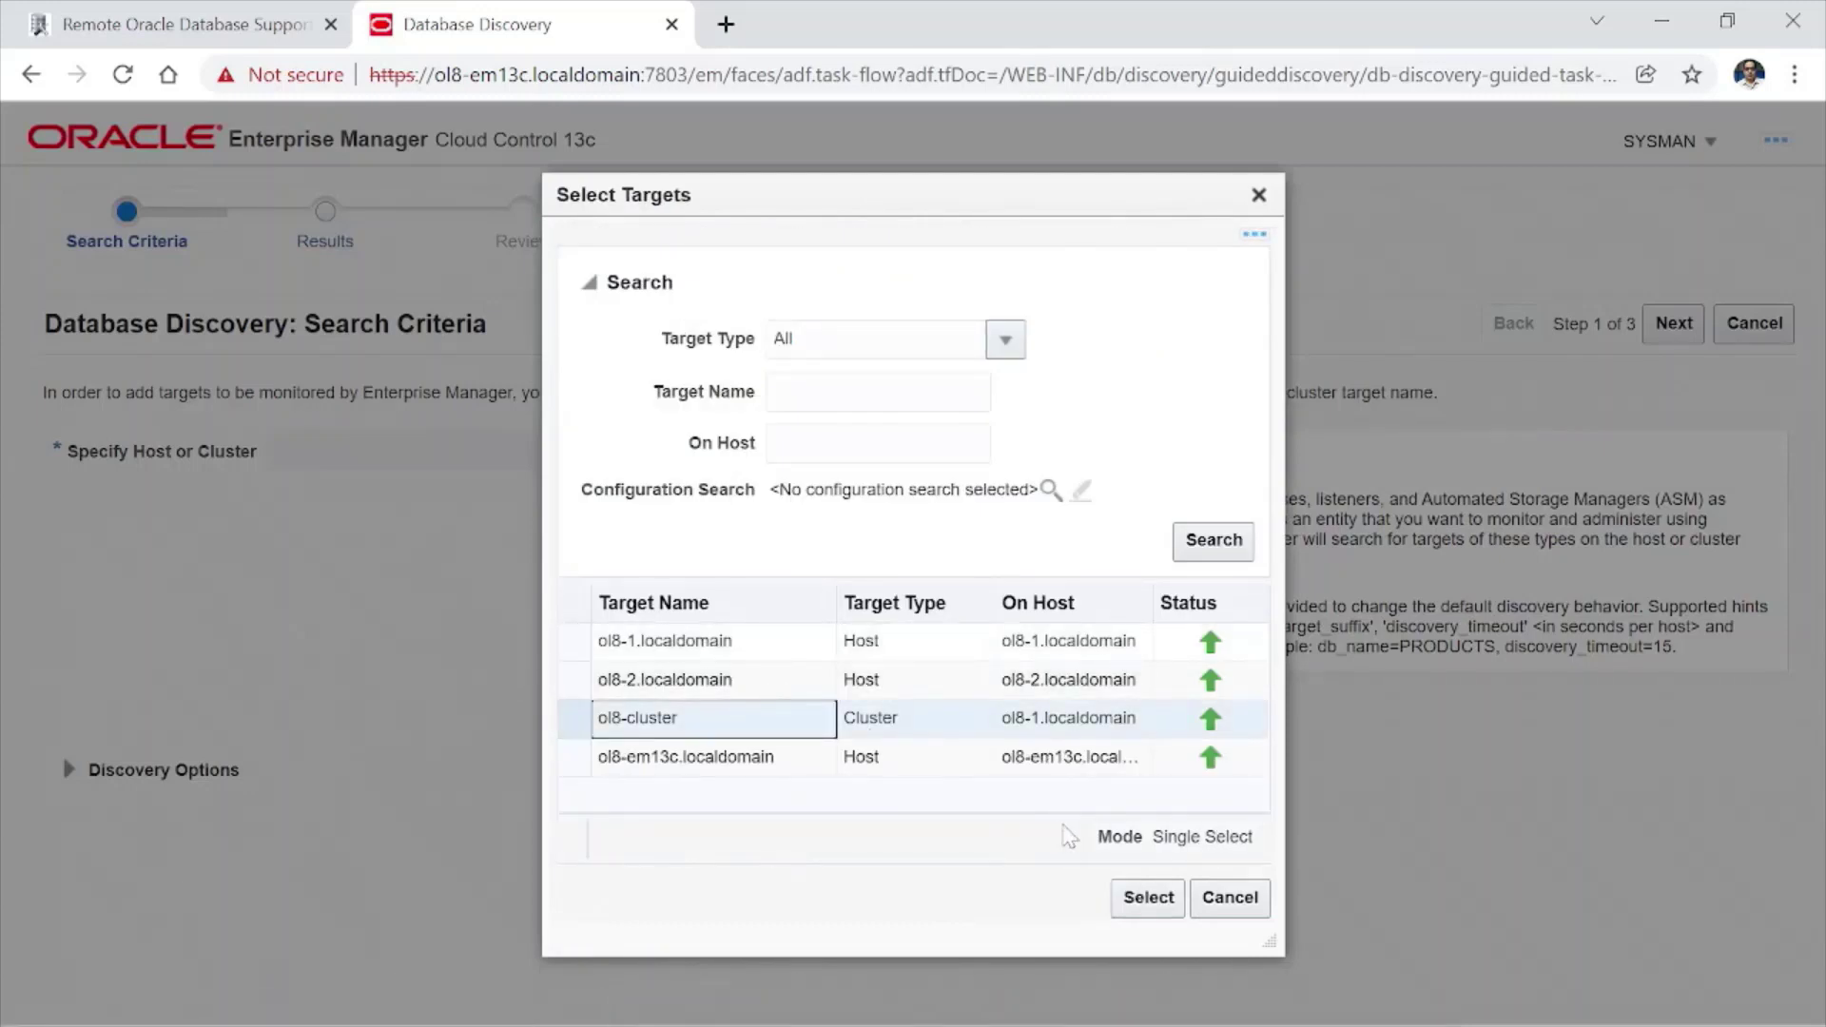
left_click(1142, 897)
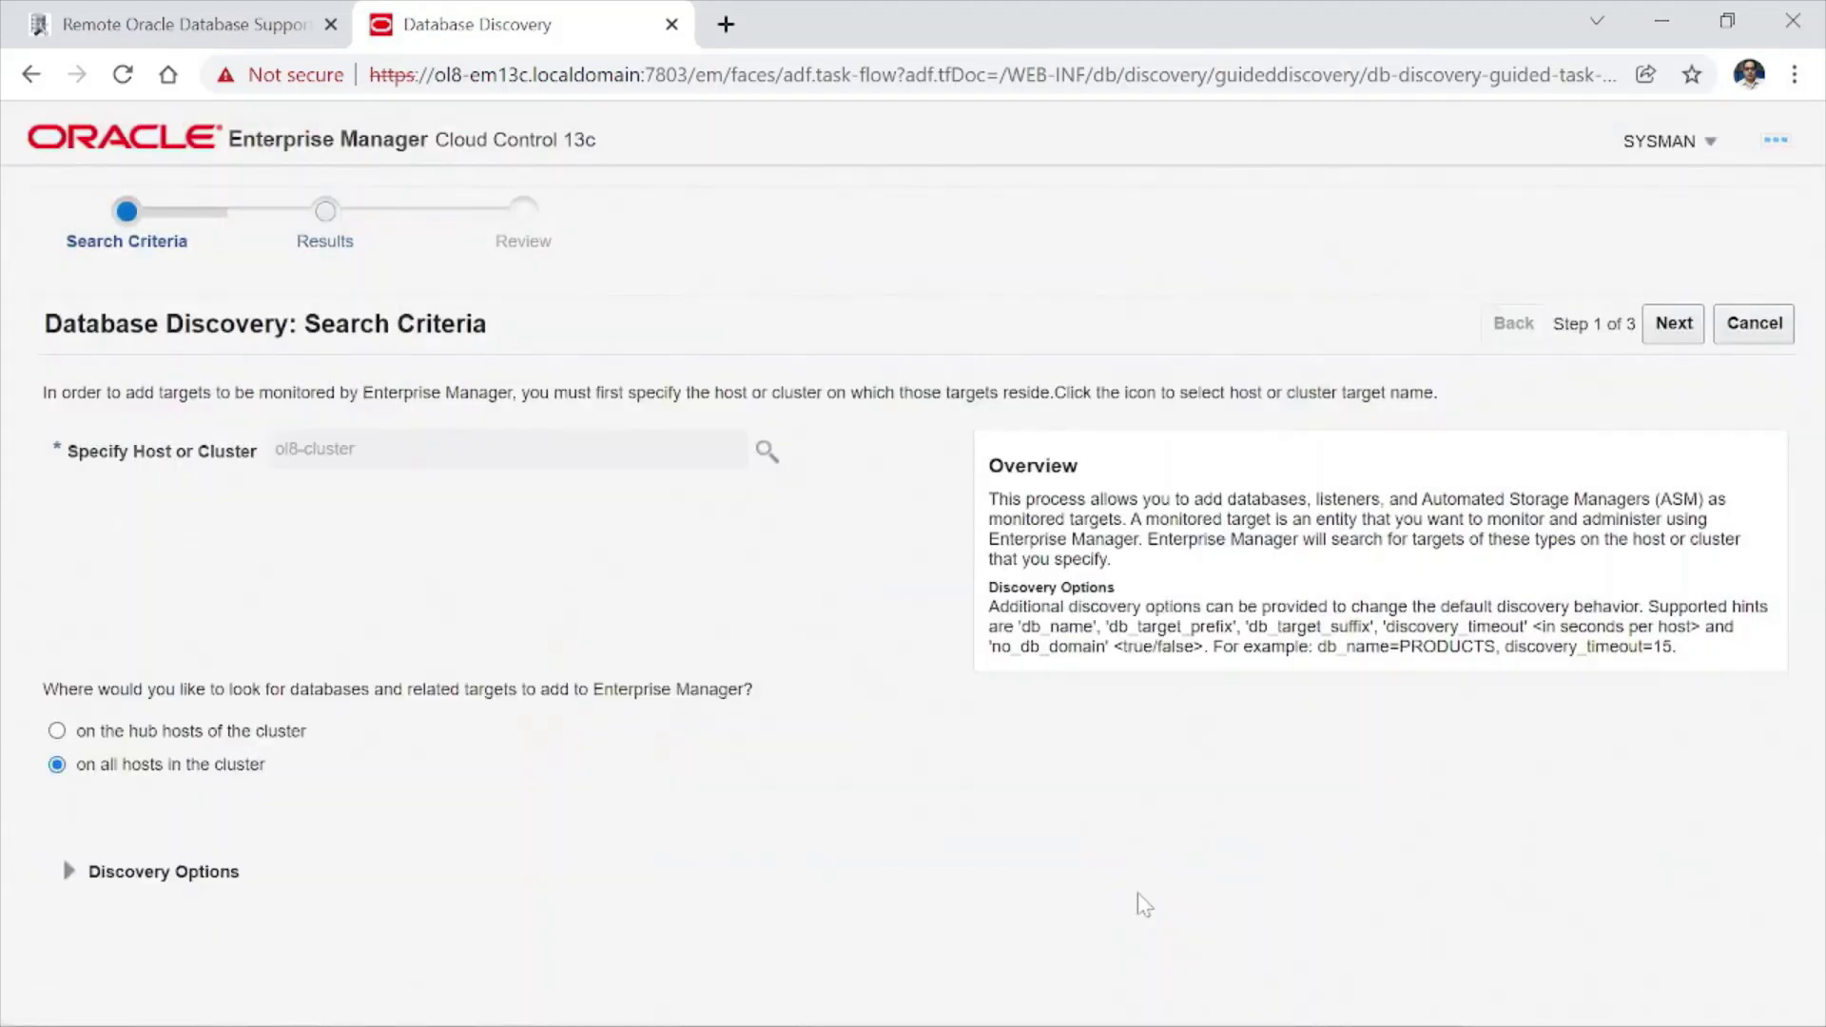
left_click(1676, 328)
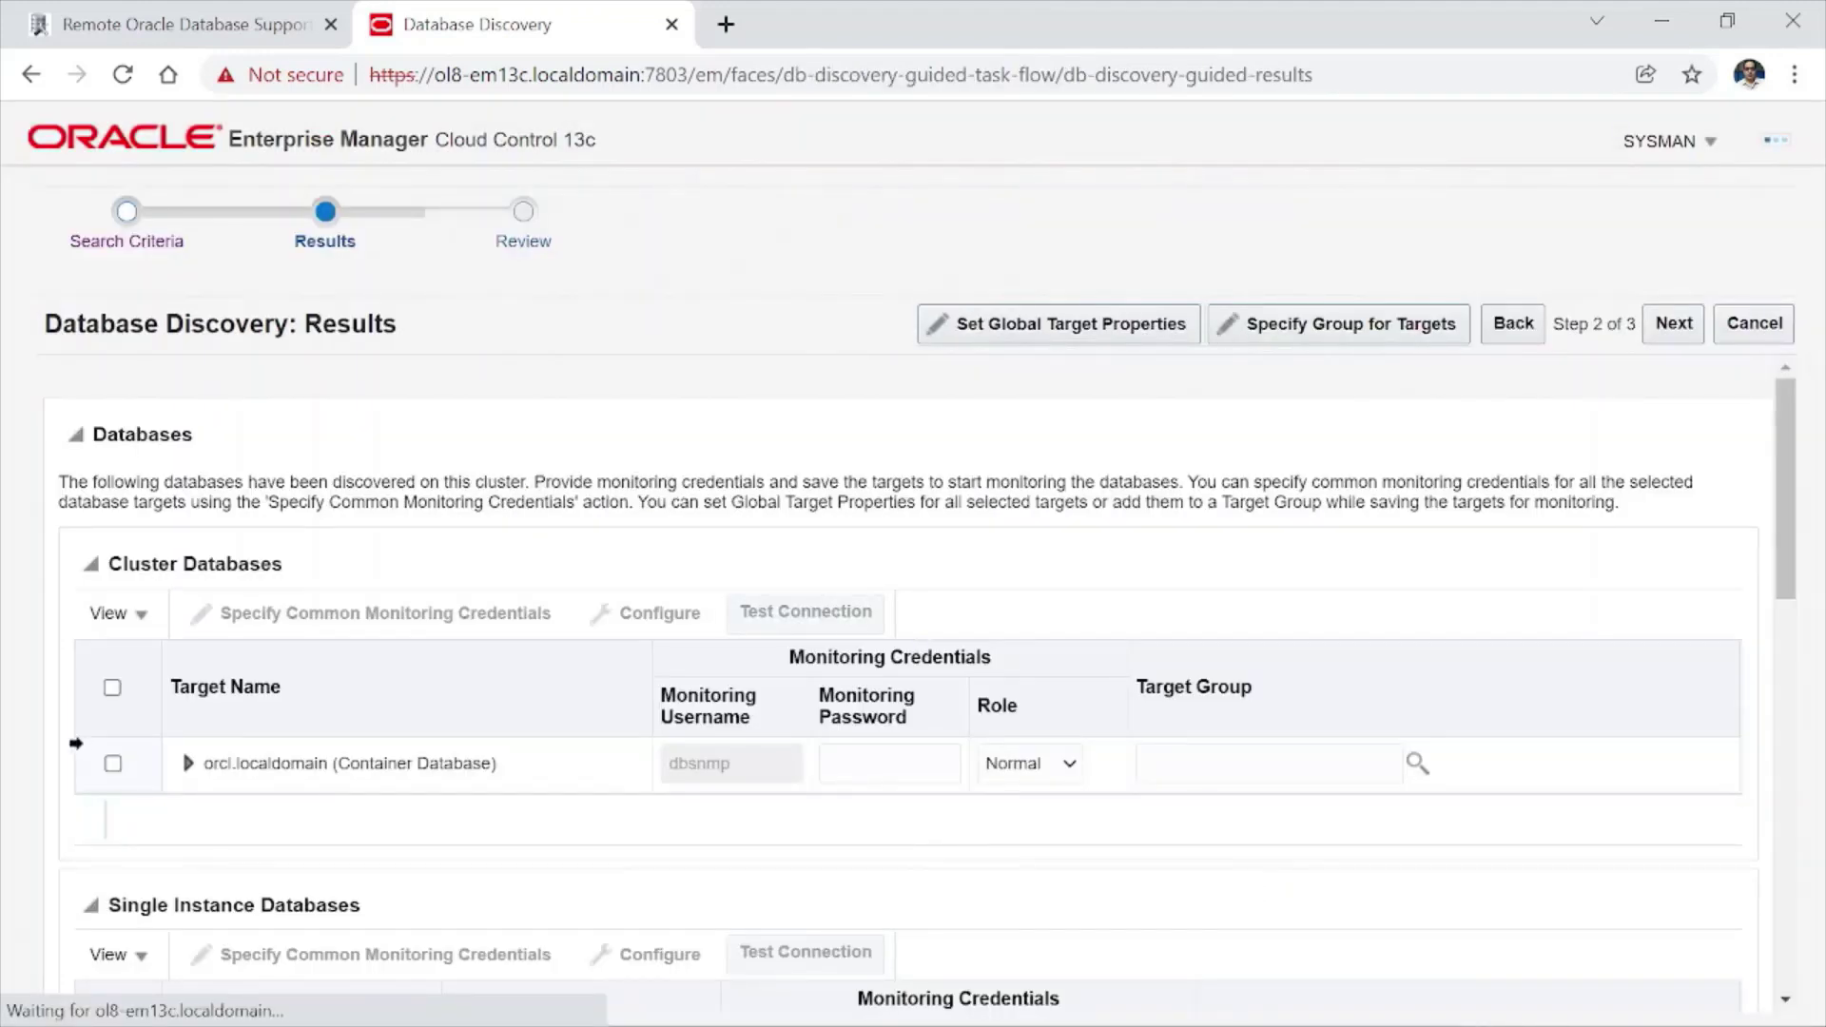
- Select orcl.localdomain for monitoring with SYSDBA role and its monitoring password, then view Cluster ASM
left_click(113, 765)
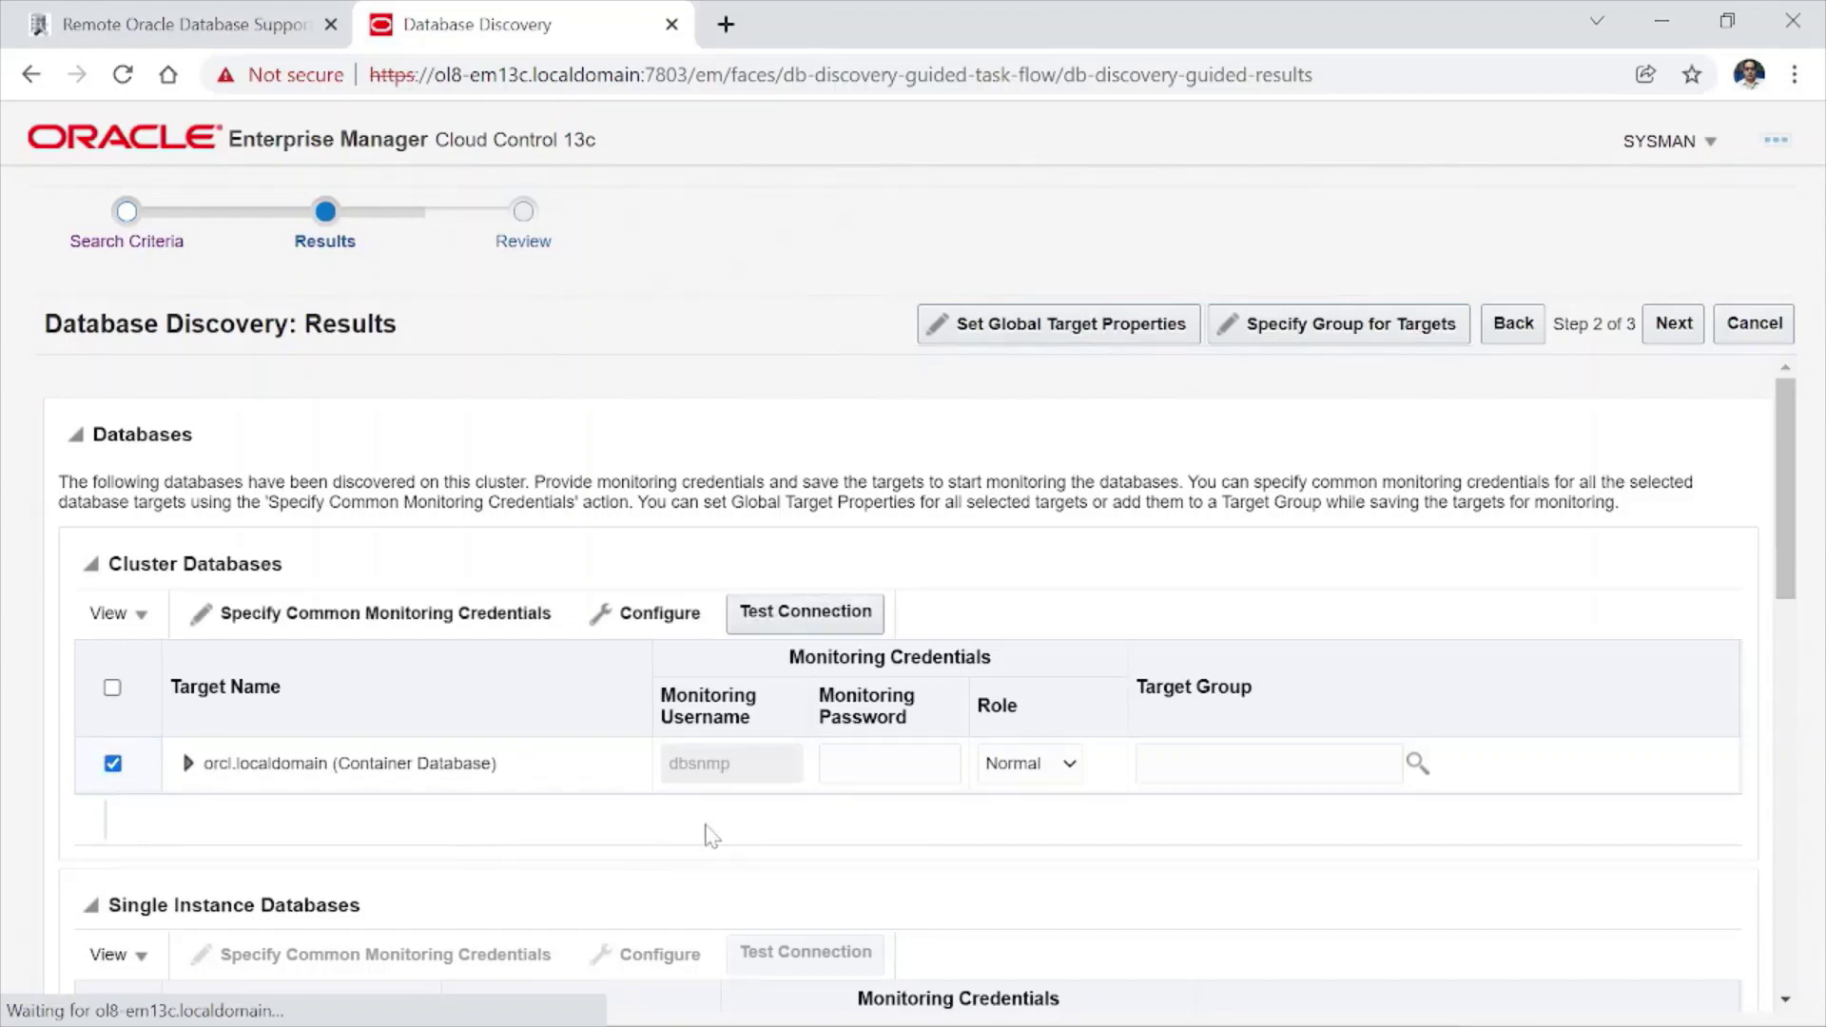
left_click(1069, 772)
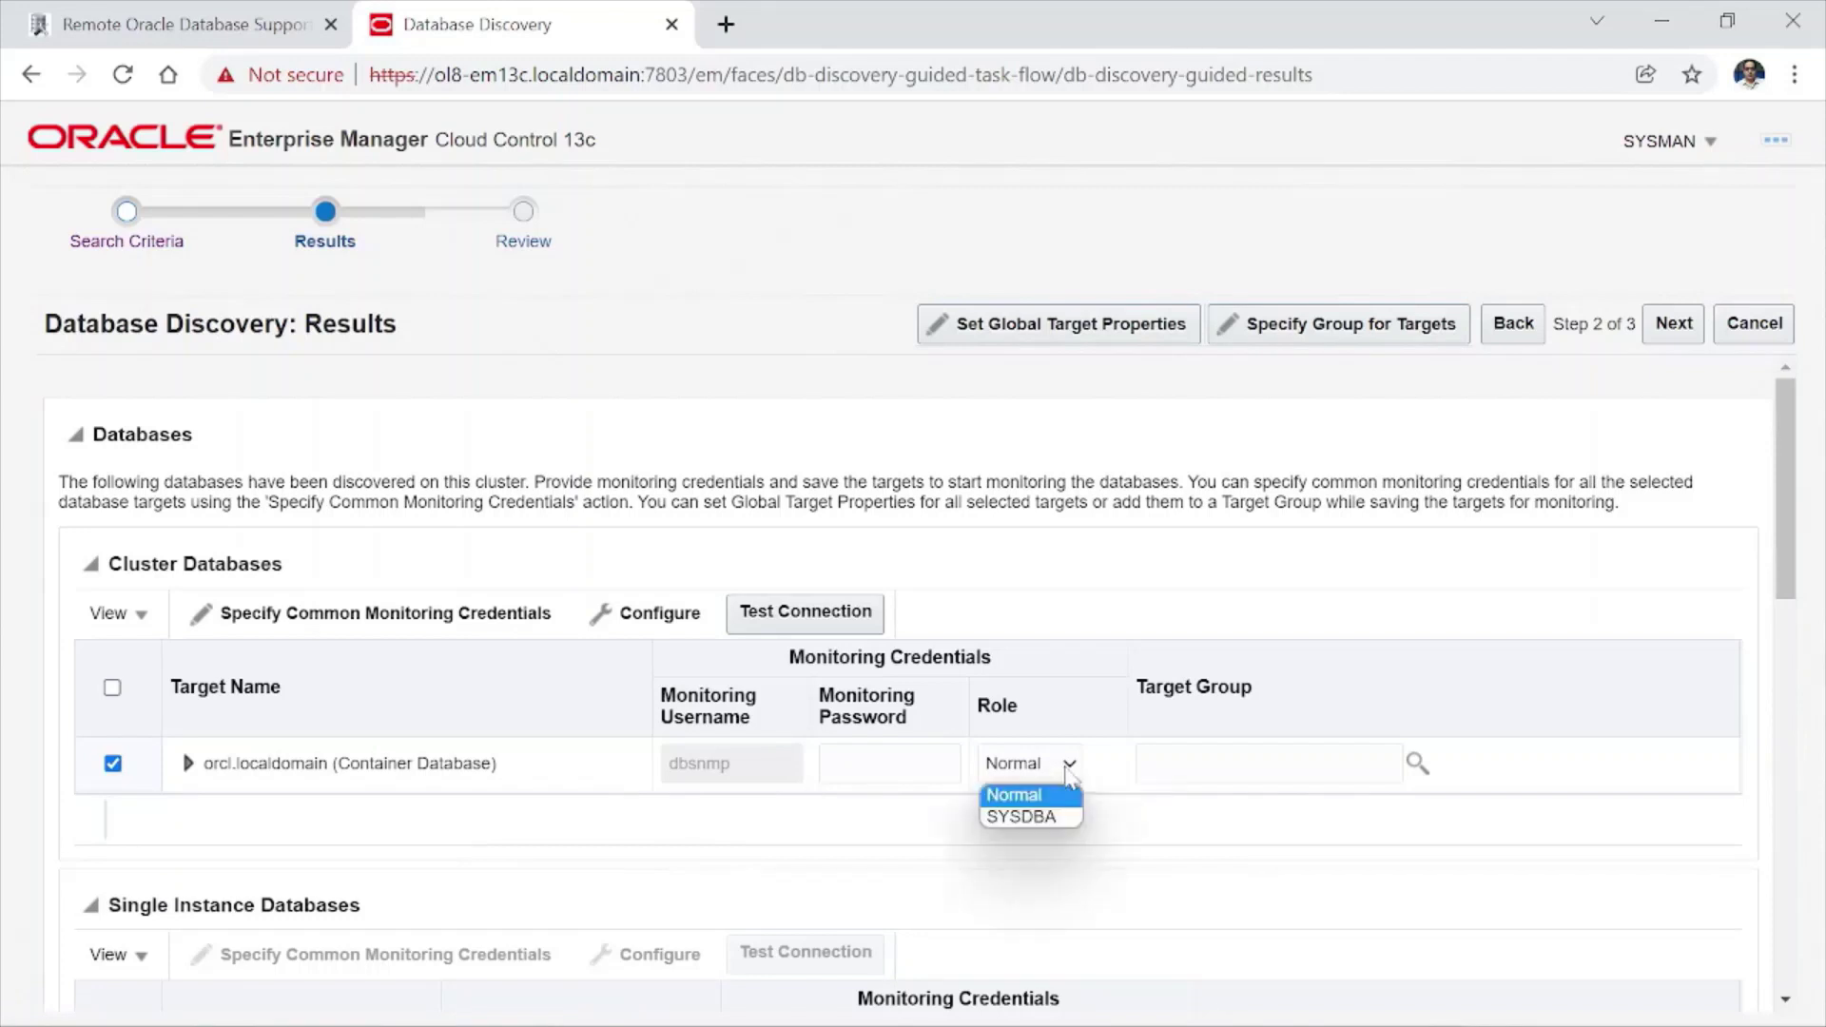
left_click(1058, 818)
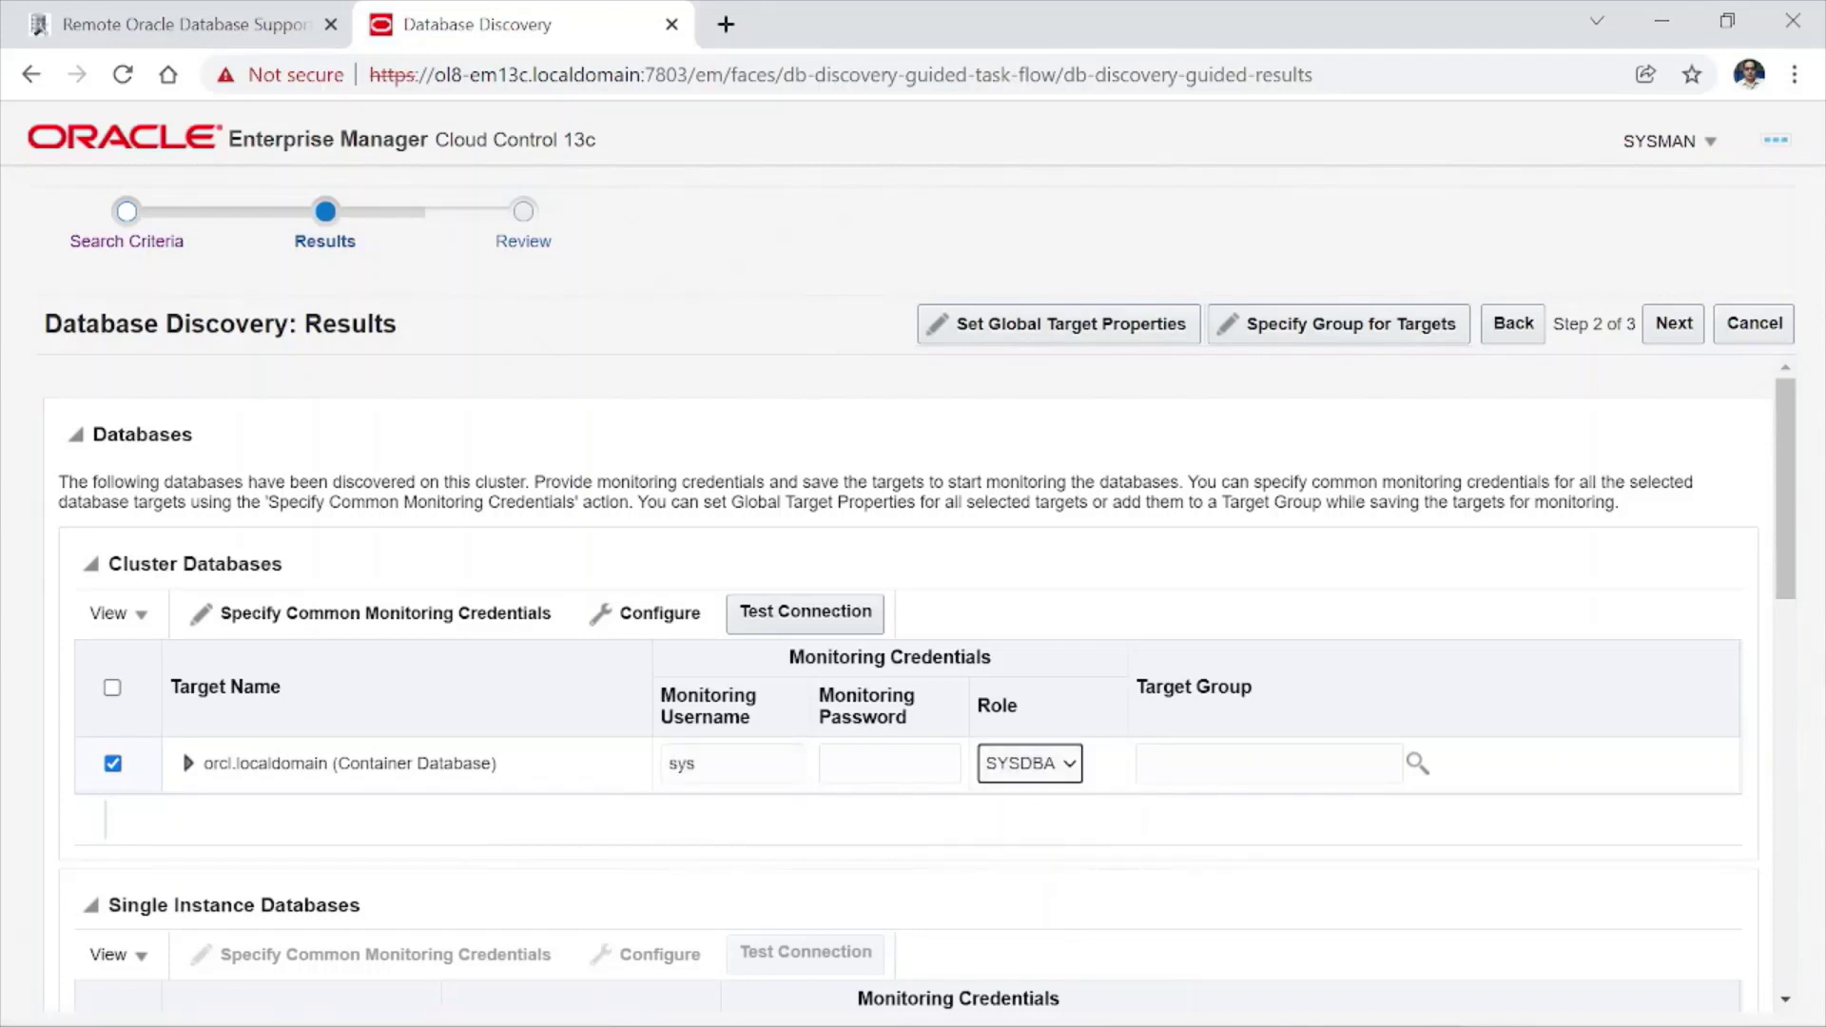
left_click(826, 764)
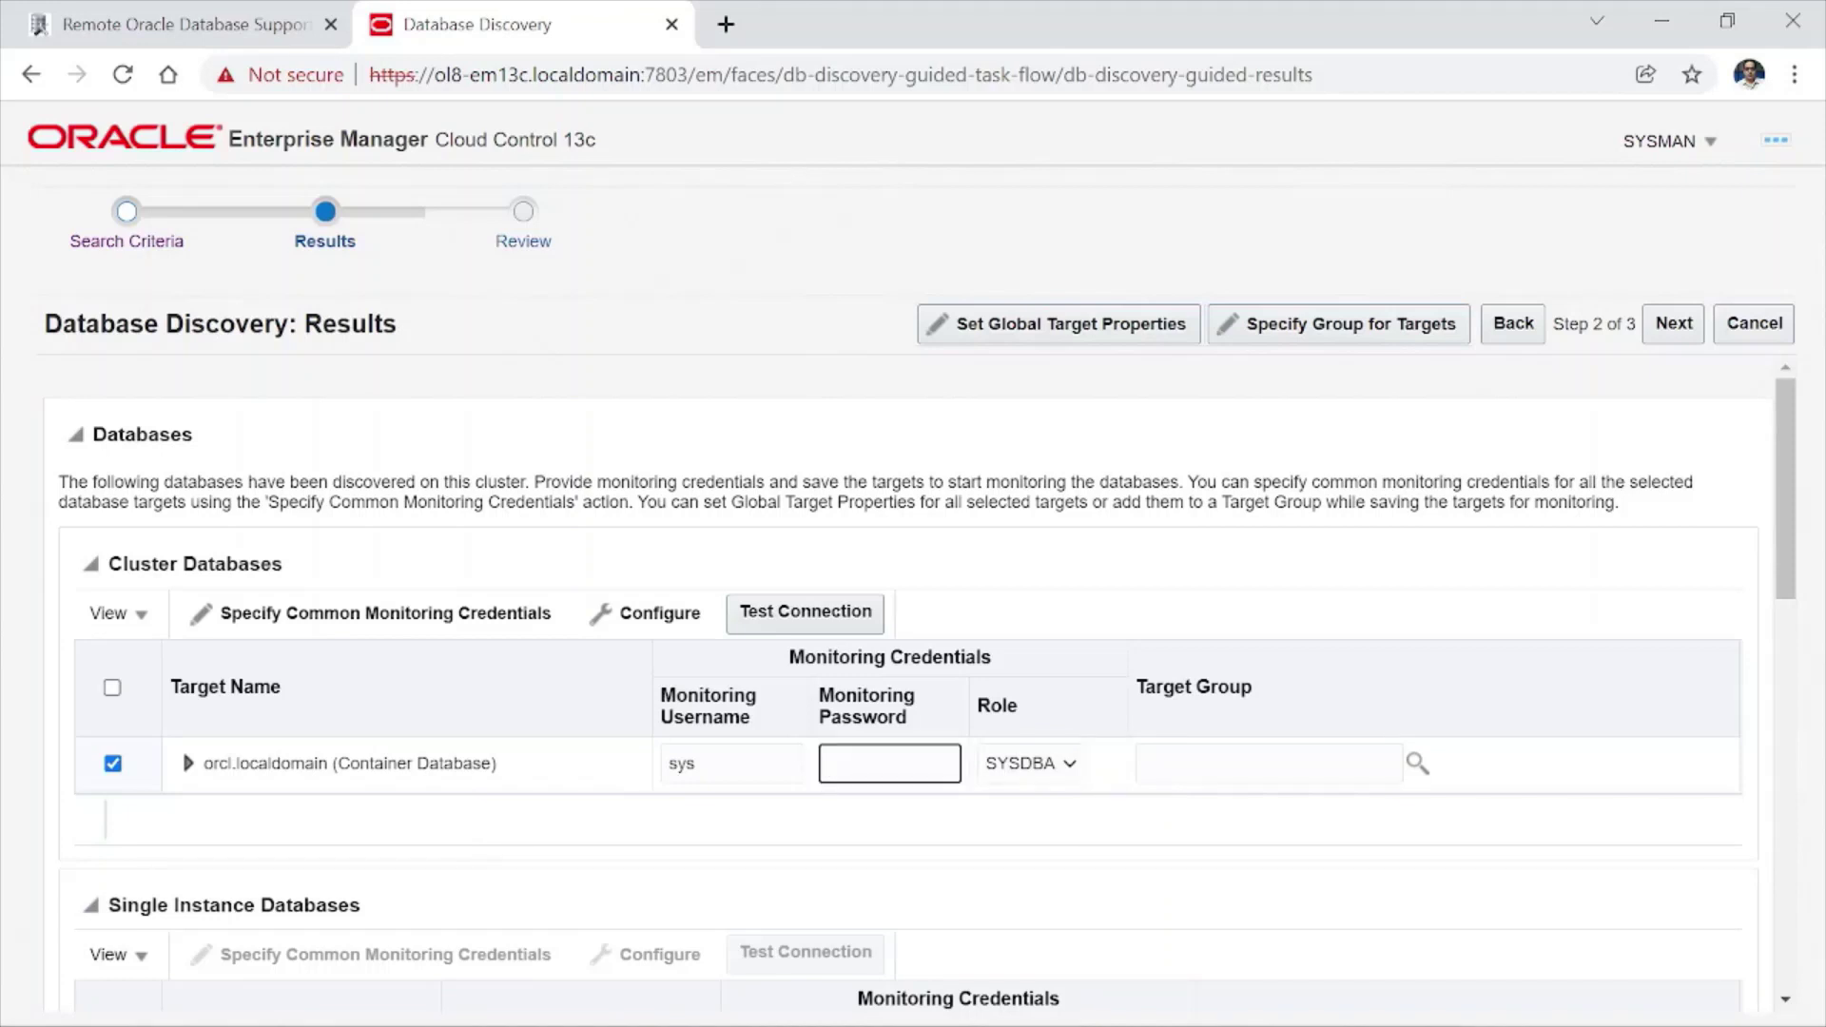
type("oracle")
left_click(957, 823)
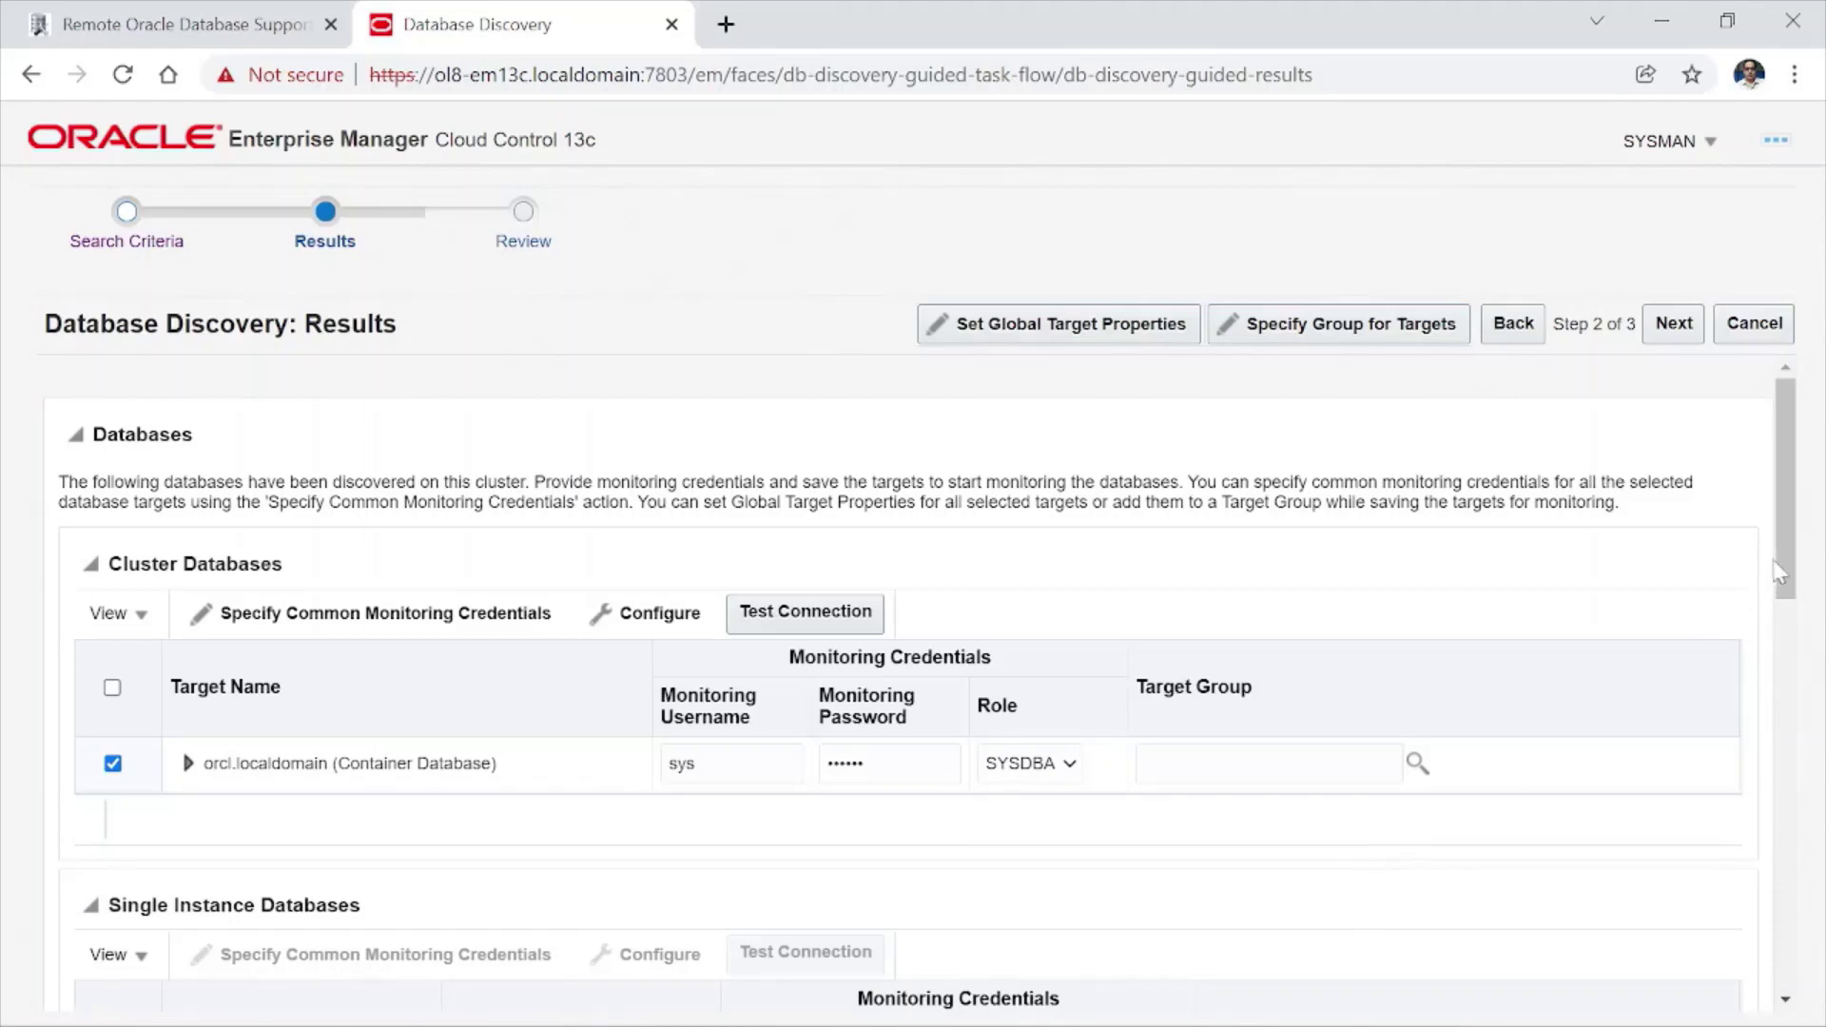
left_click_drag(1787, 590, 1788, 616)
left_click_drag(1781, 734, 1823, 849)
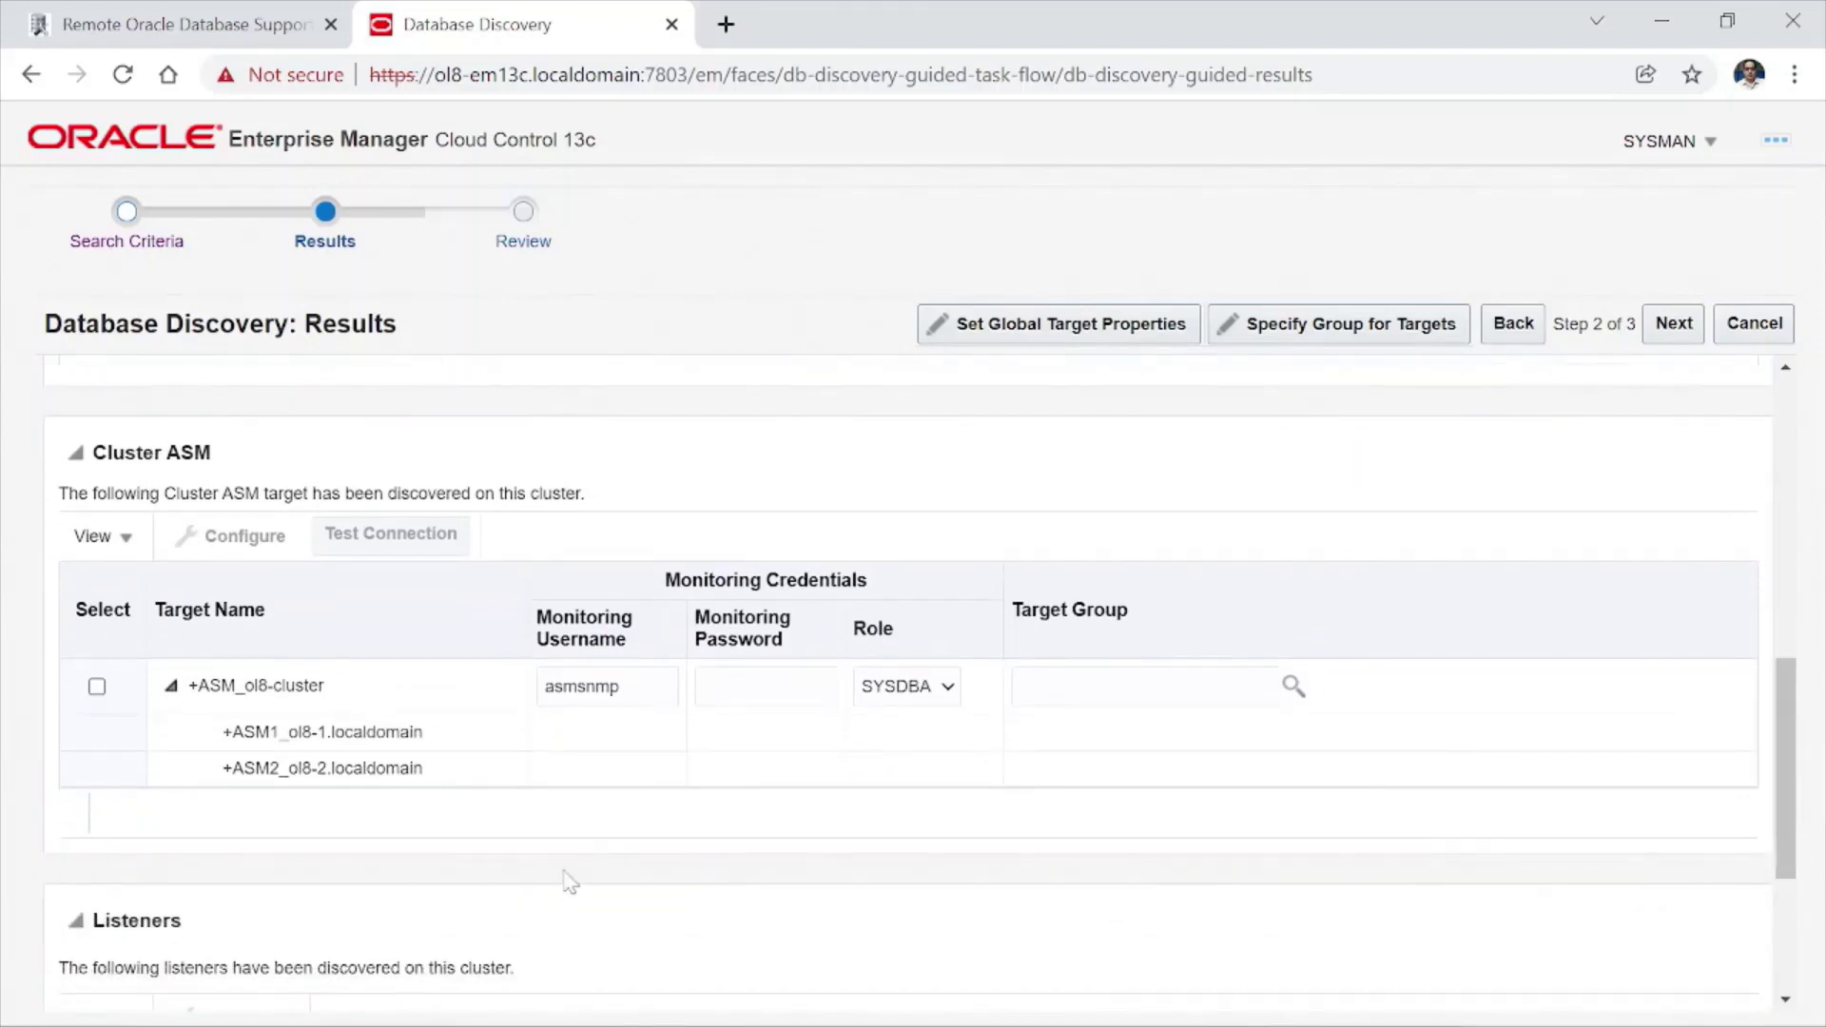
left_click(97, 687)
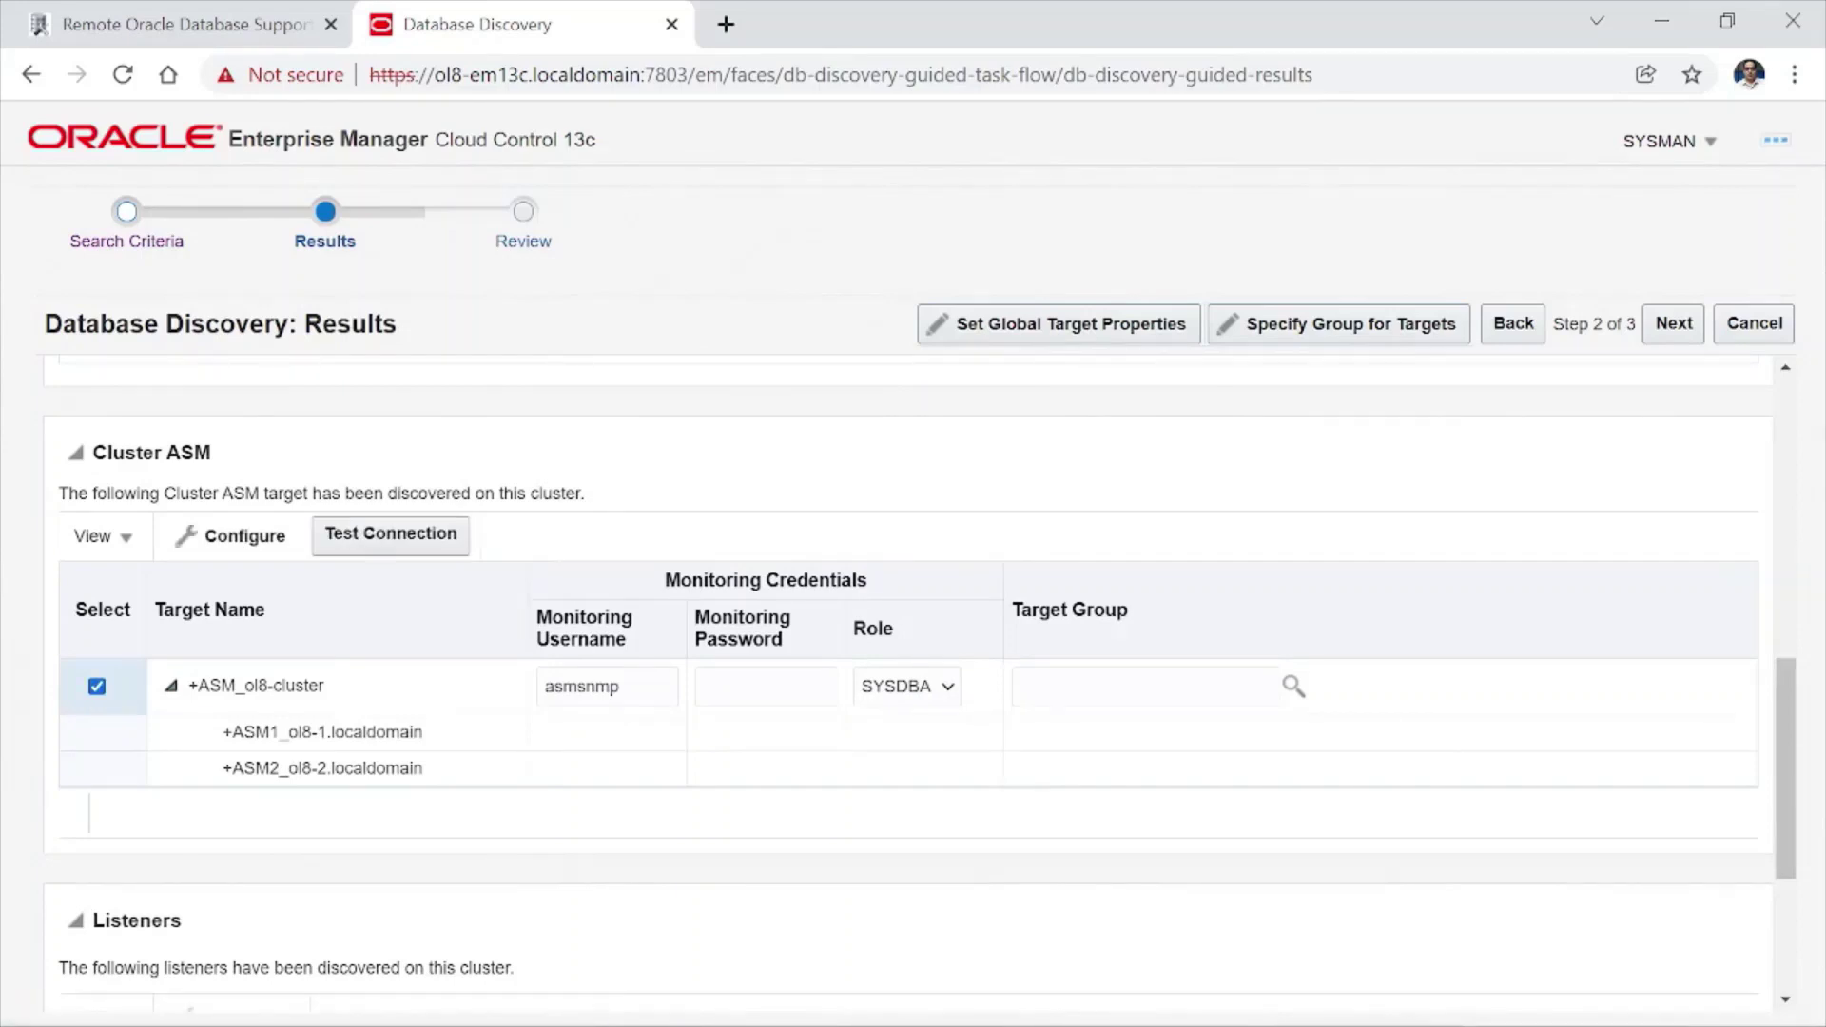
left_click(766, 687)
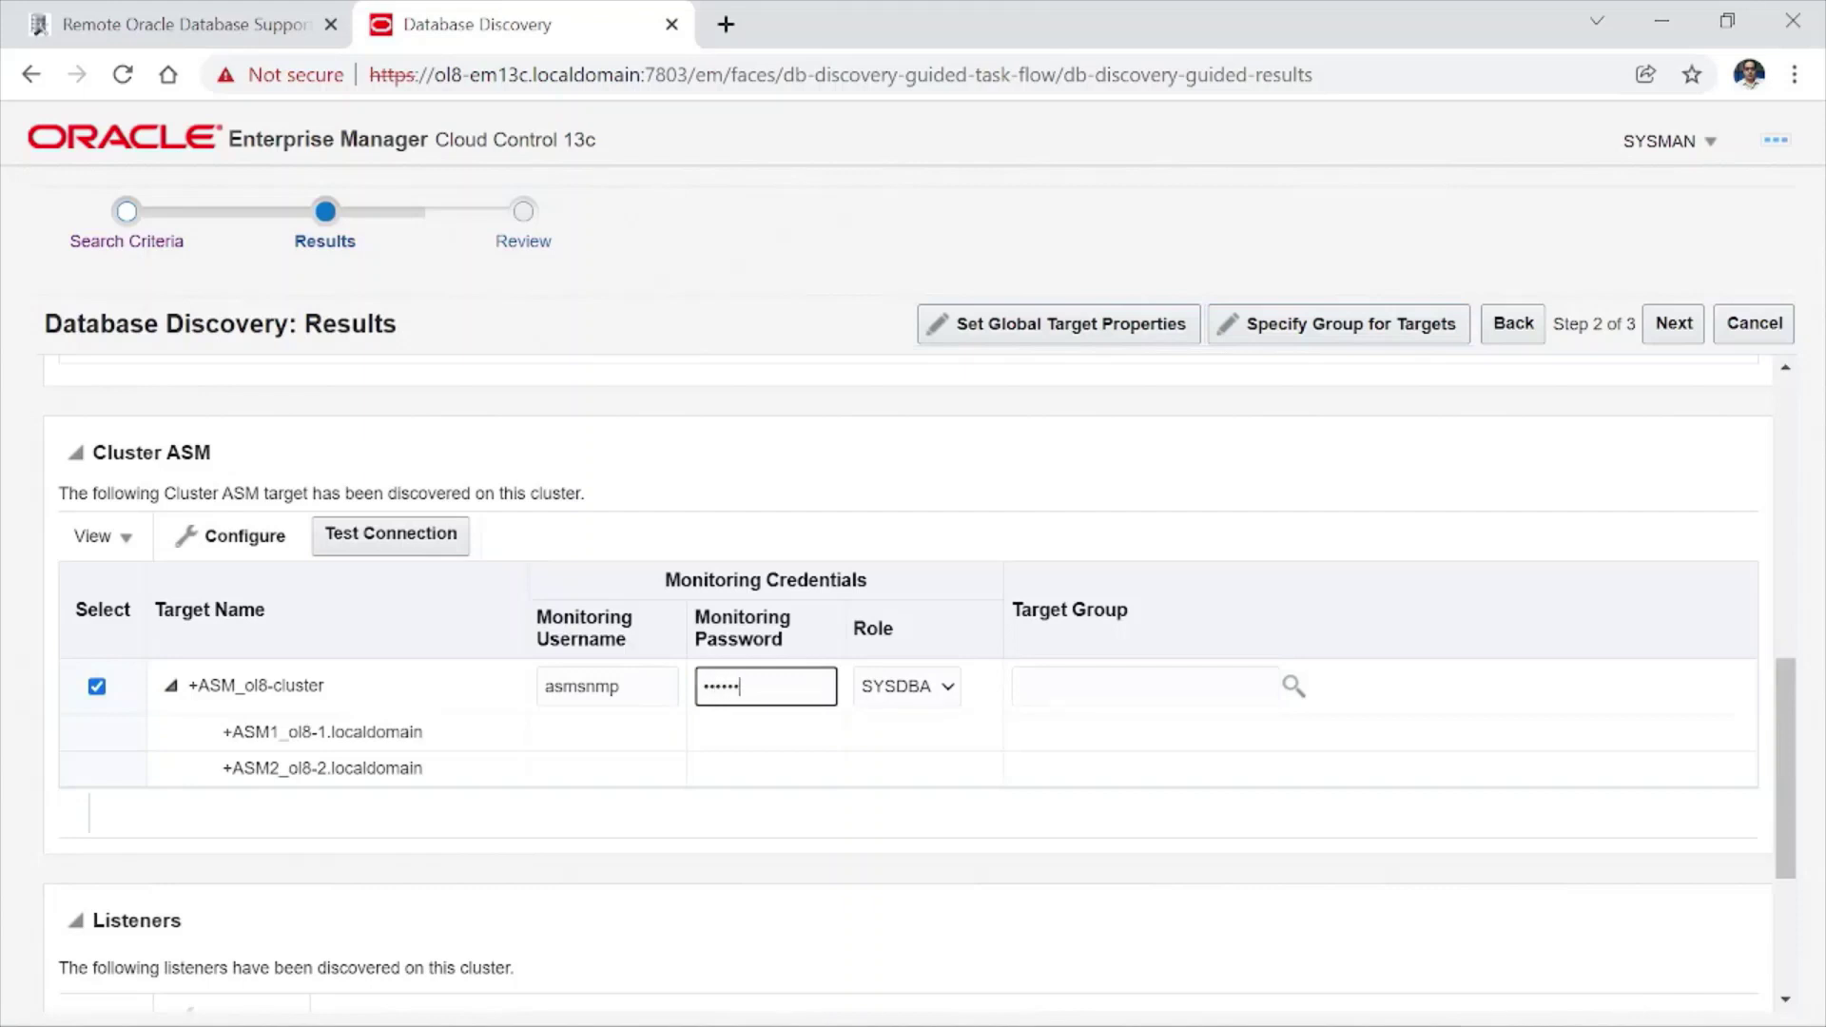
left_click(22, 873)
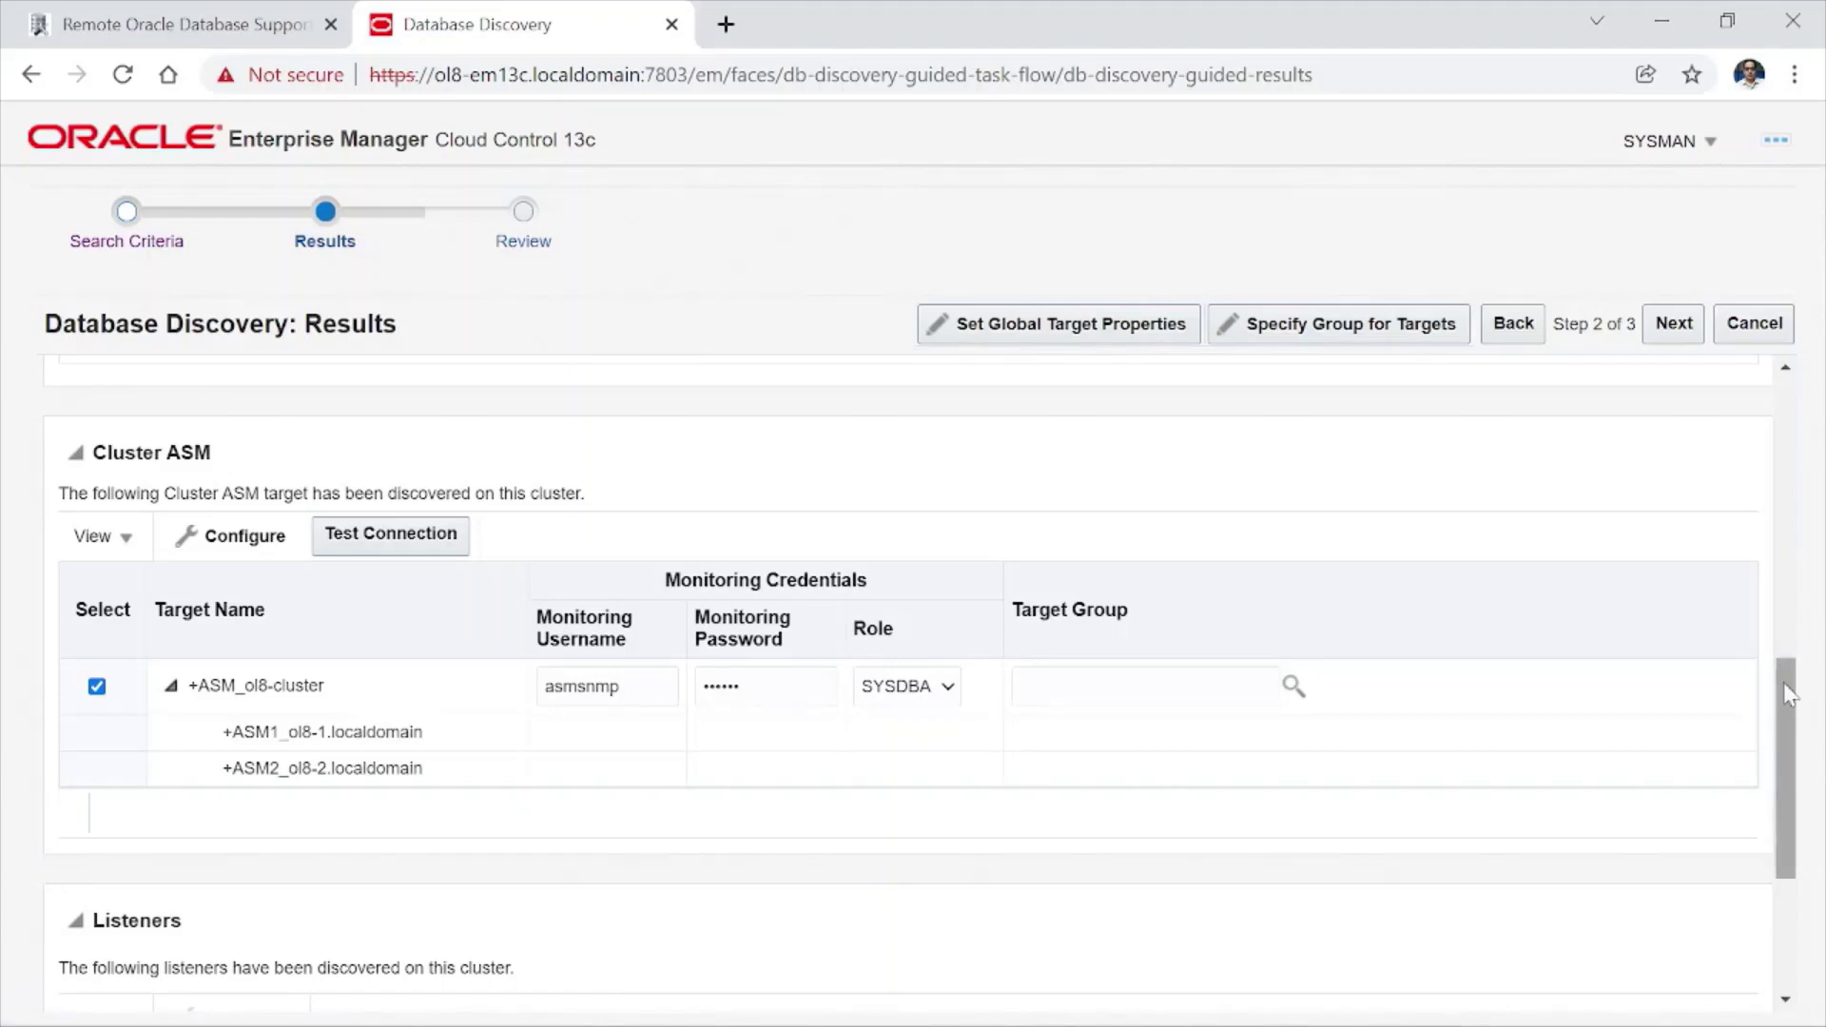
left_click_drag(1784, 681, 1798, 816)
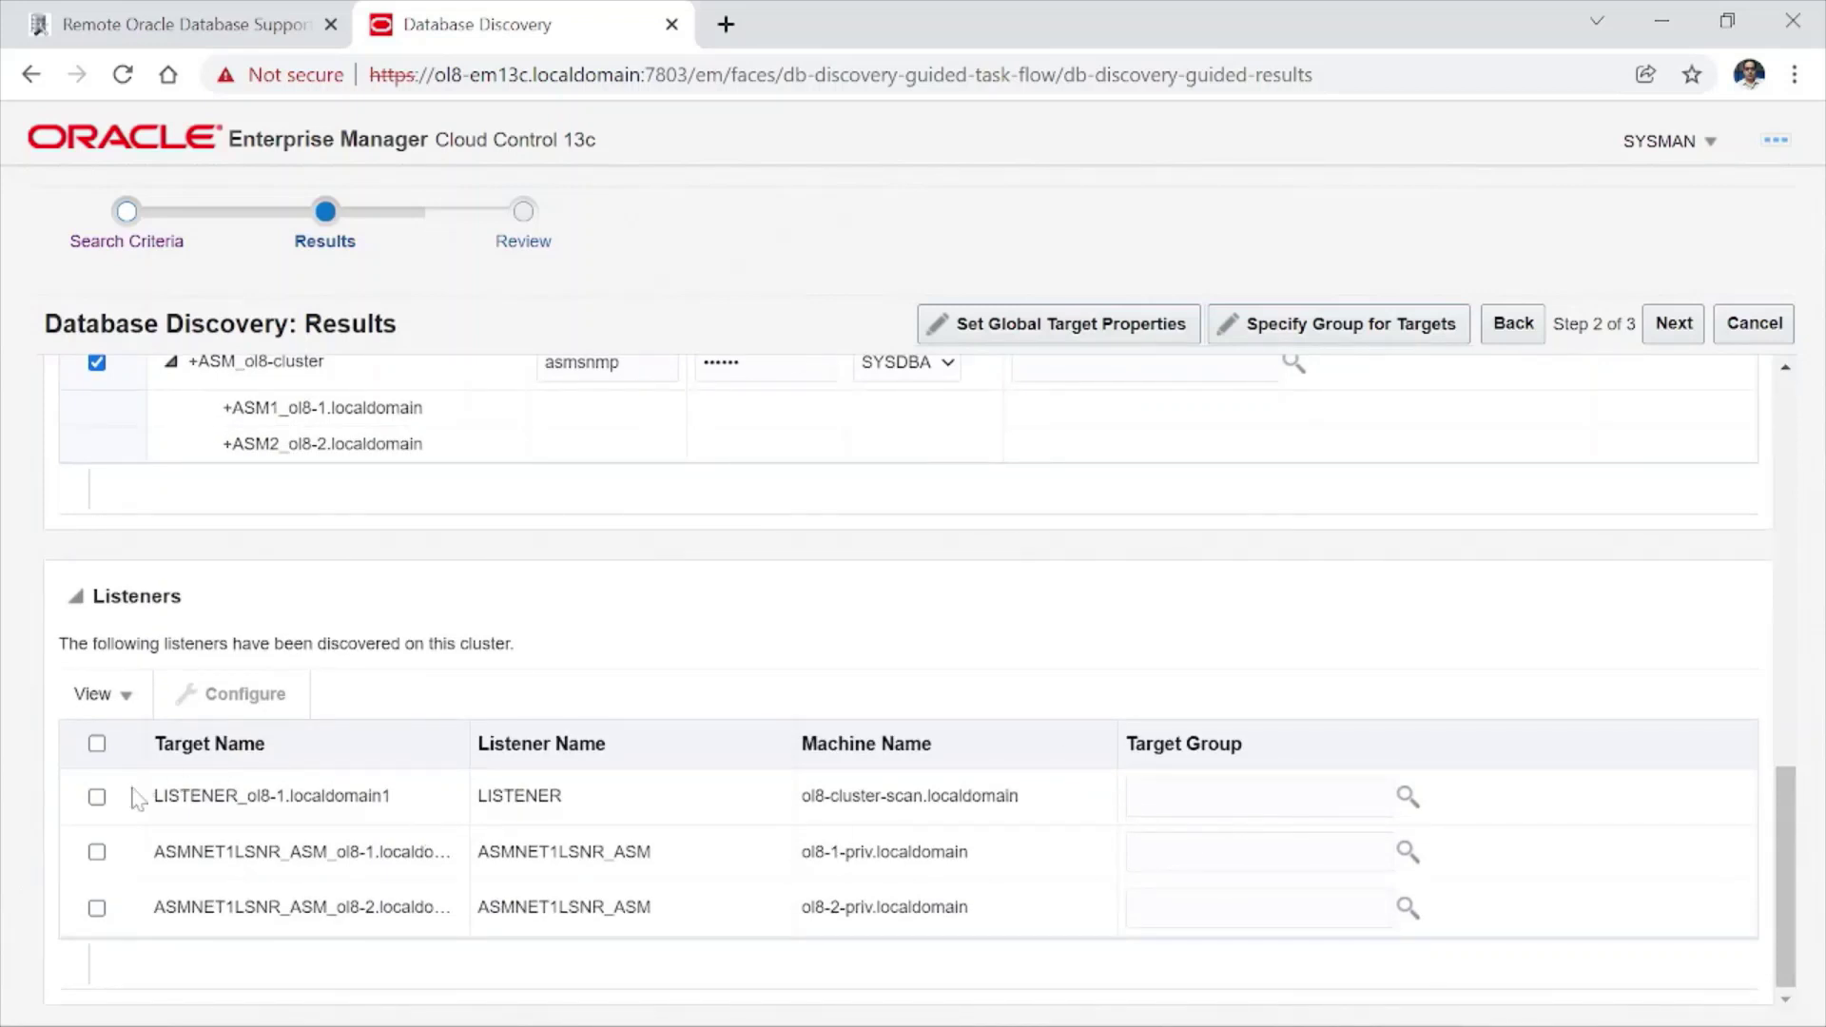
left_click(98, 743)
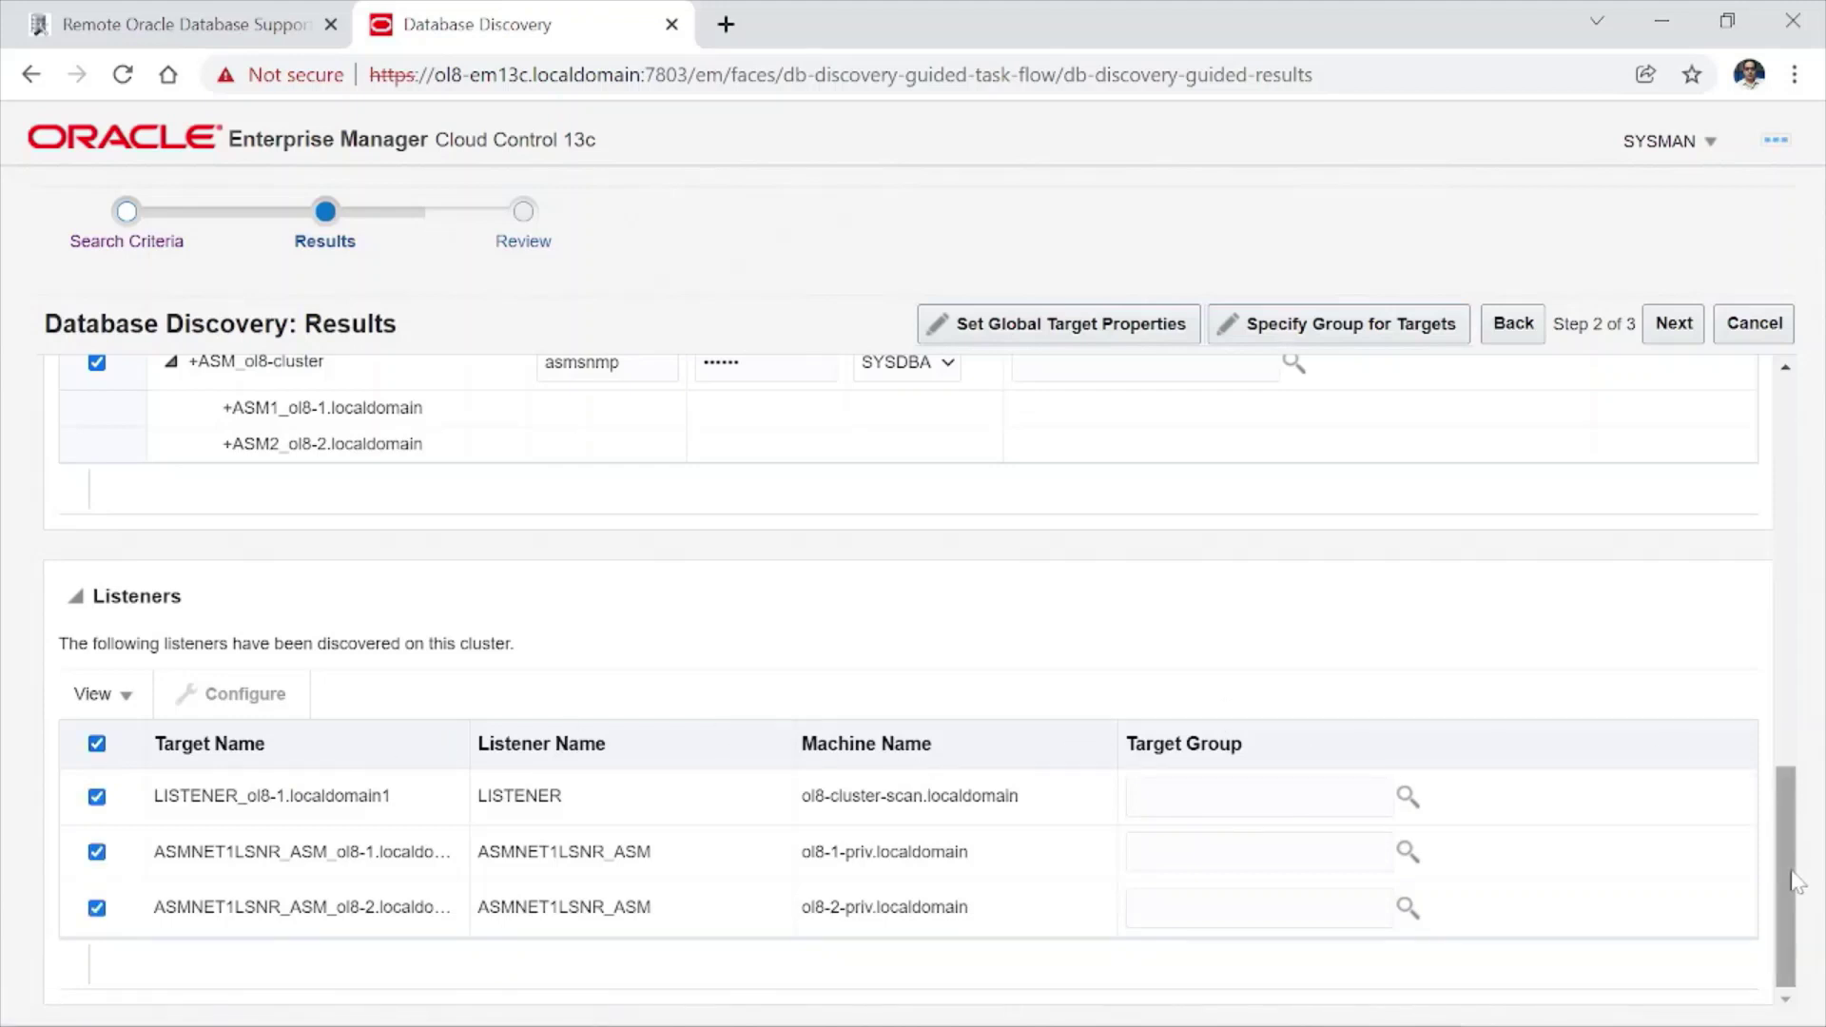
left_click_drag(1788, 882, 1823, 485)
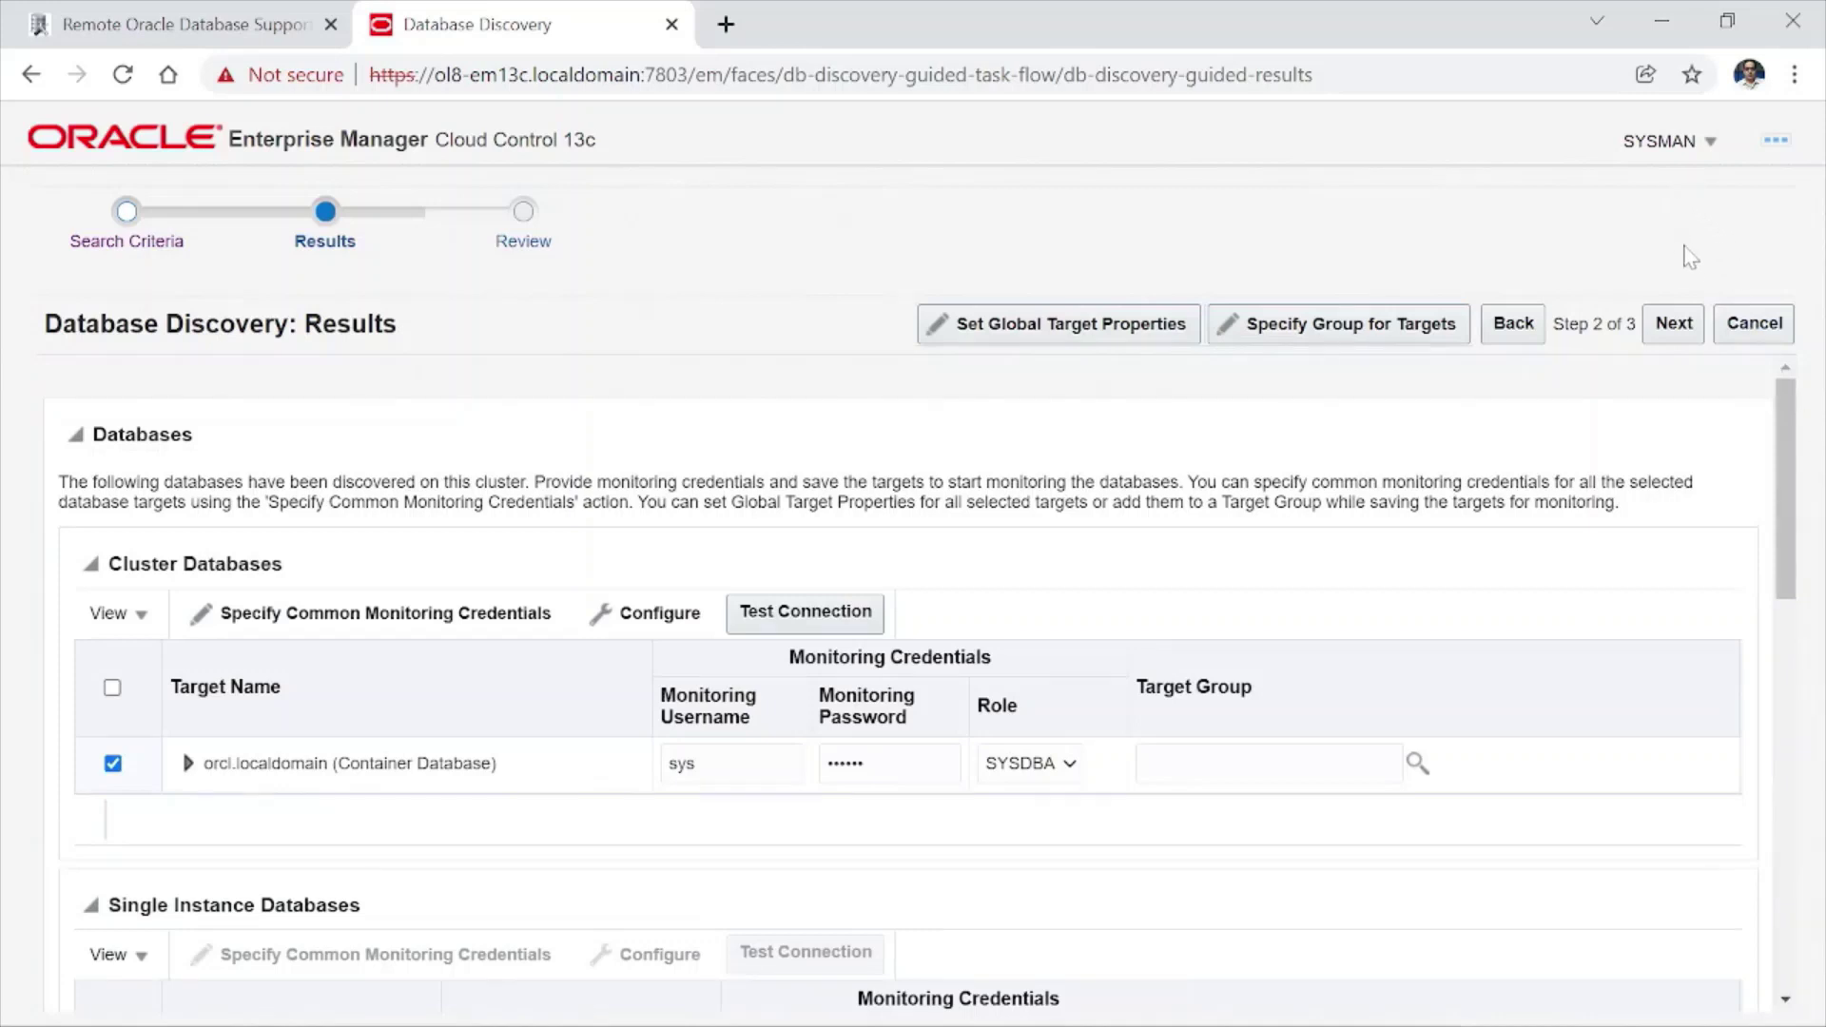
- Advance to the Review step, continuing past the +ASM connection failure notice
left_click(1673, 333)
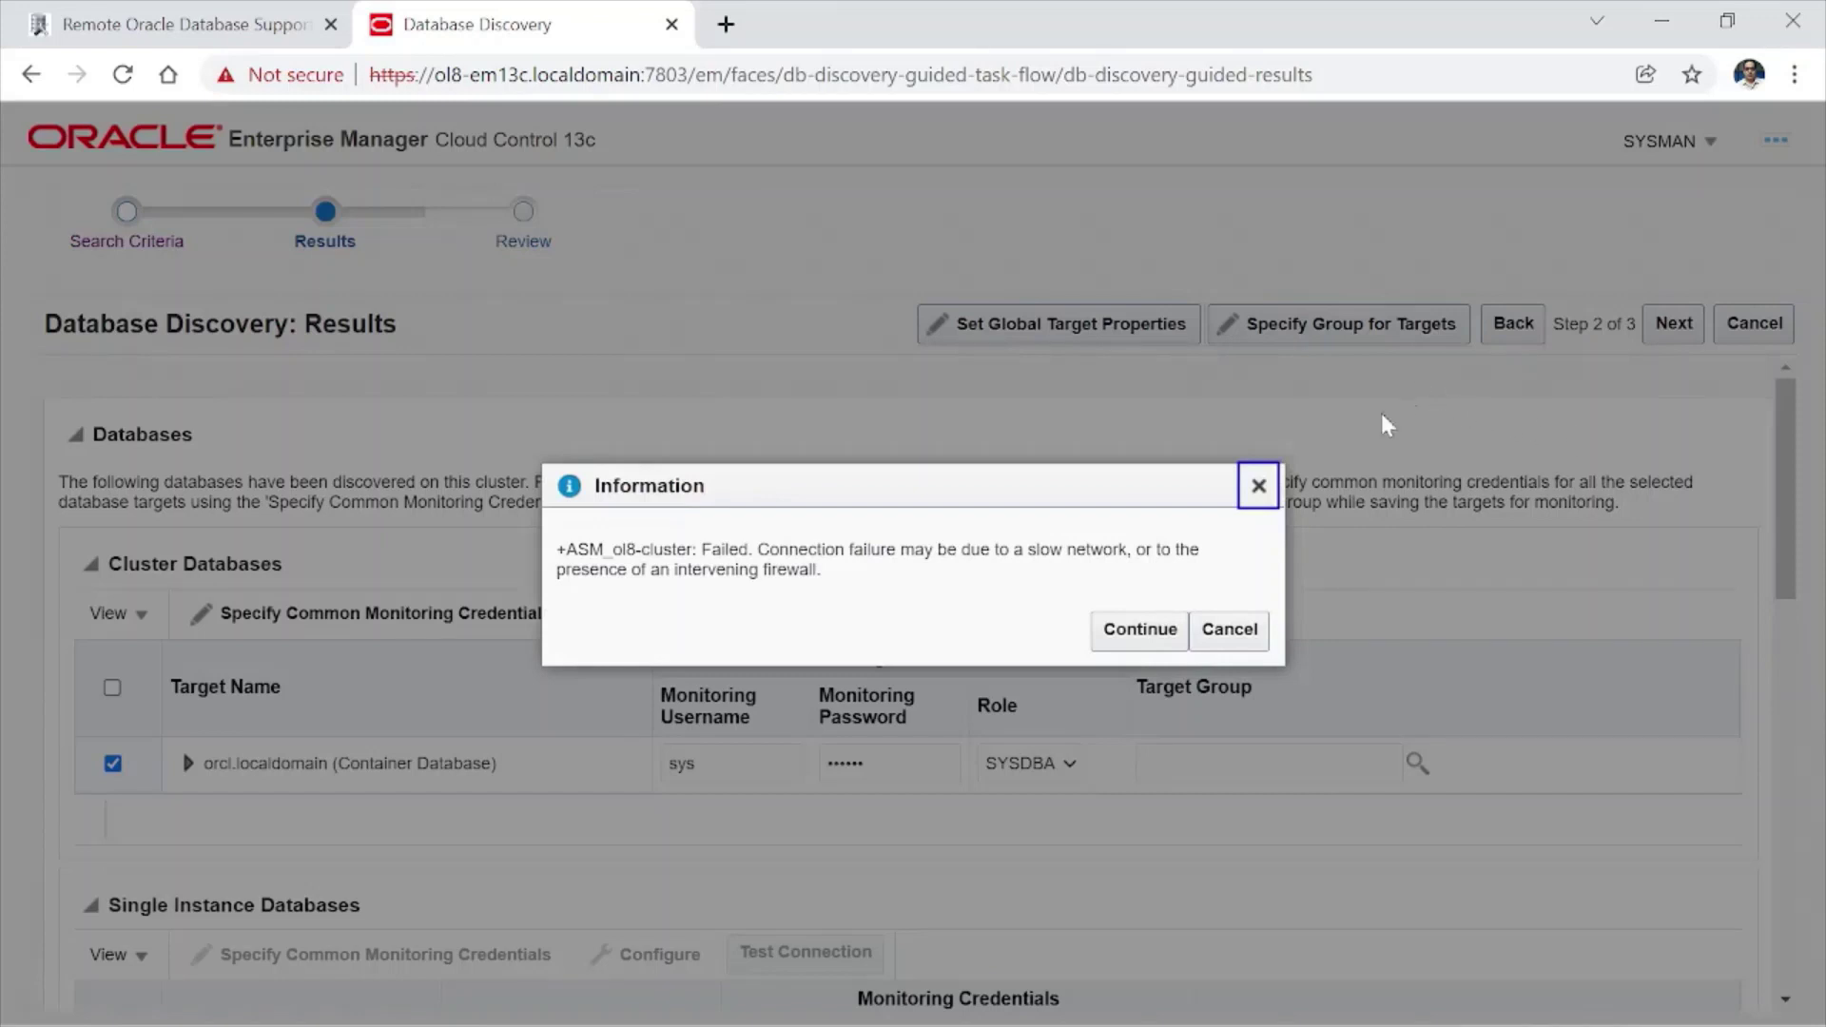
left_click(1154, 647)
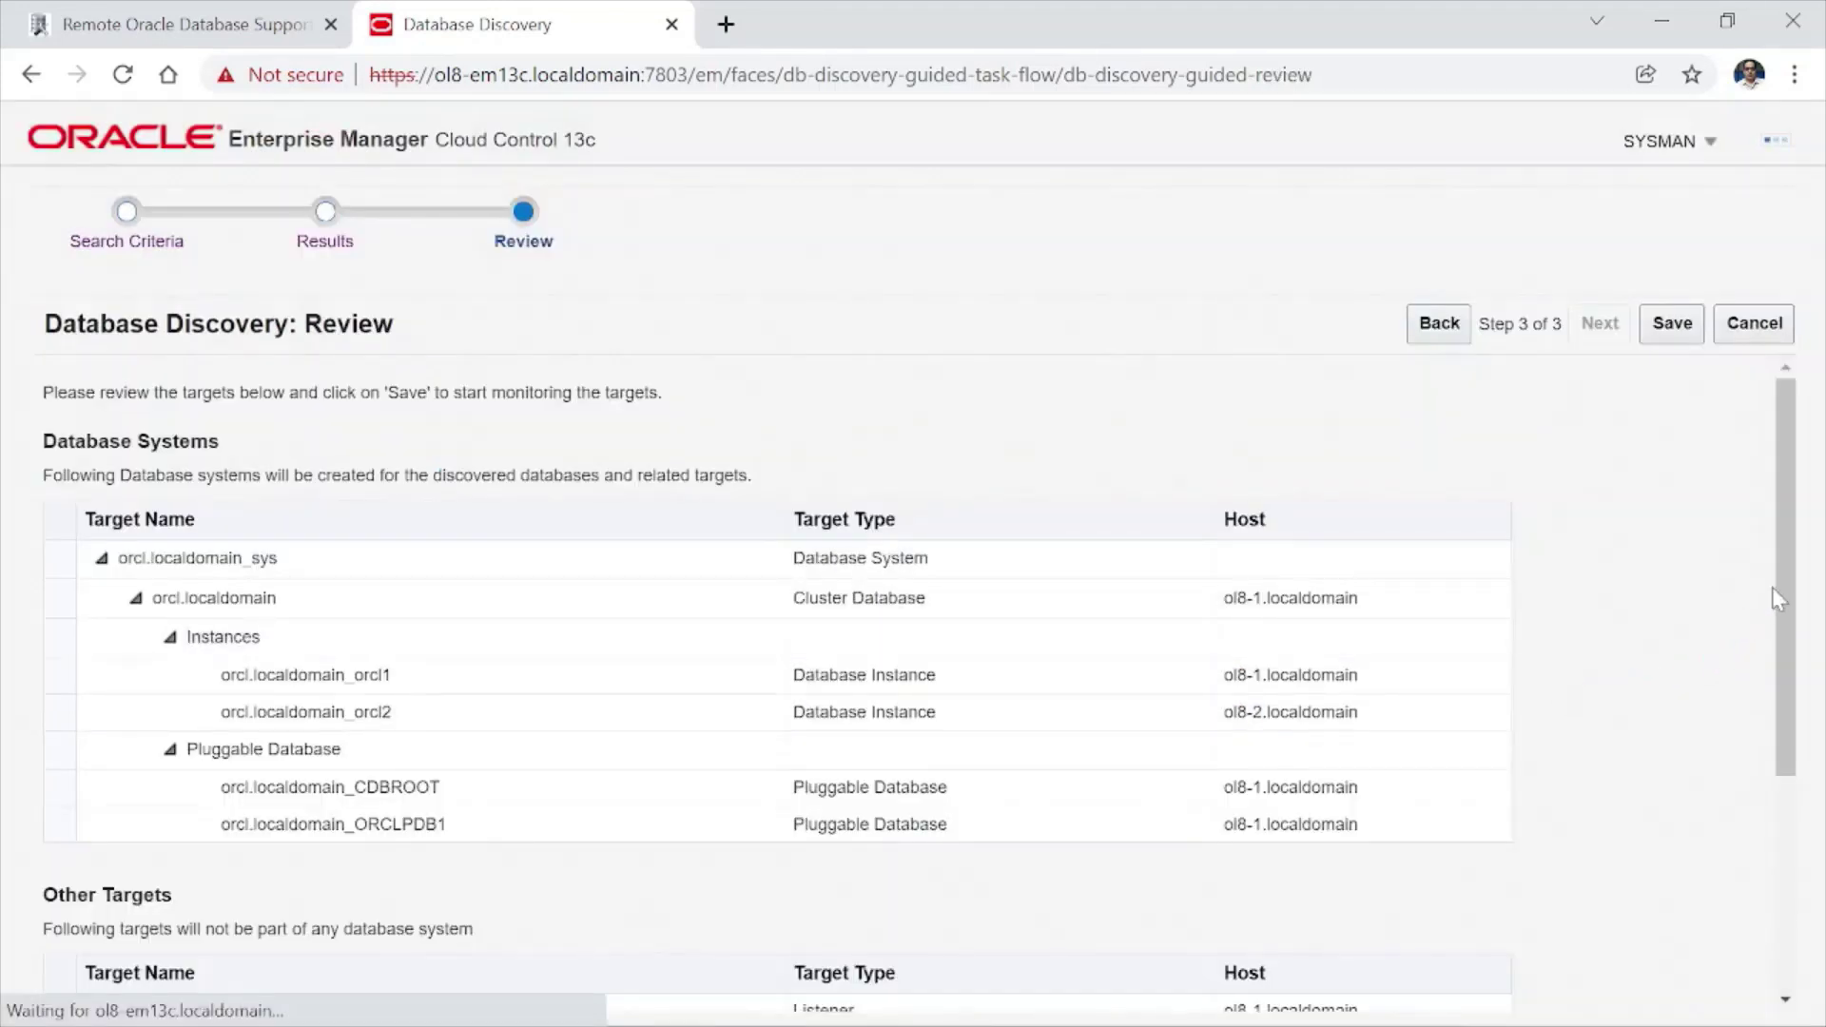
- Look over the listed cluster database, instances, PDBs, ASM and listeners, then save them as targets
left_click_drag(1780, 586, 1782, 799)
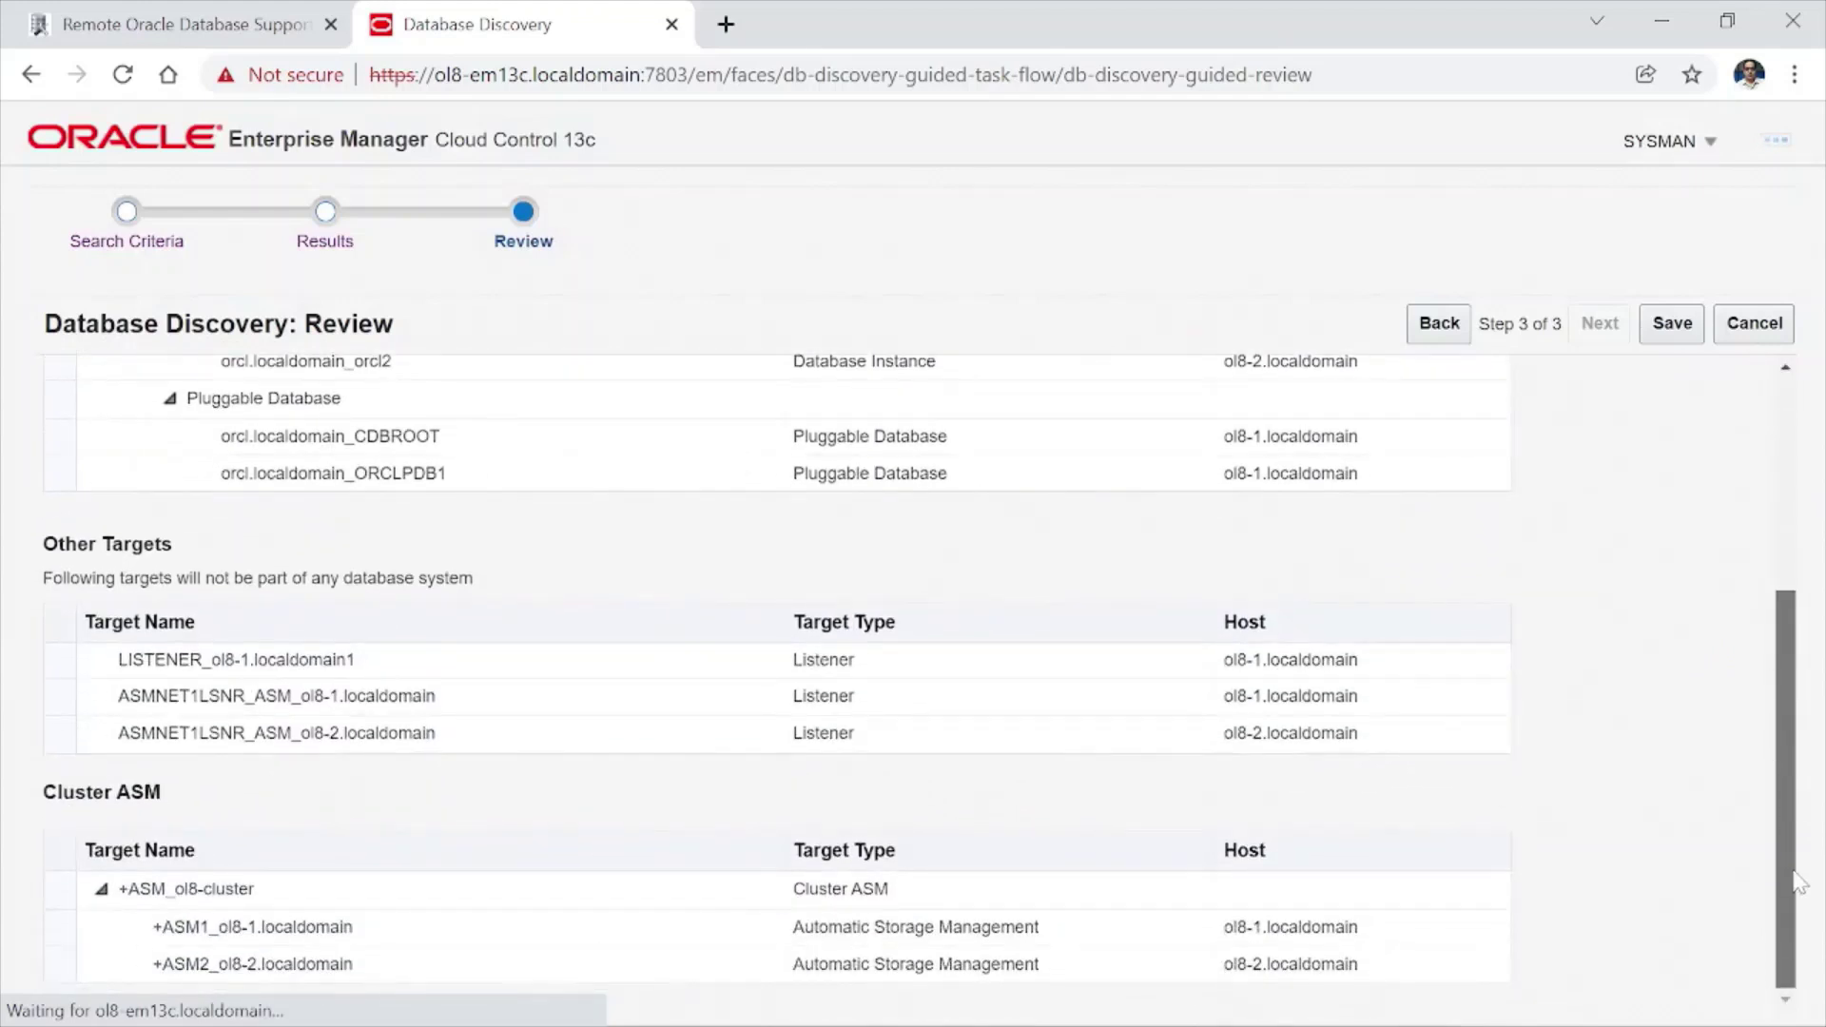
left_click_drag(1798, 880, 1779, 570)
left_click(1667, 325)
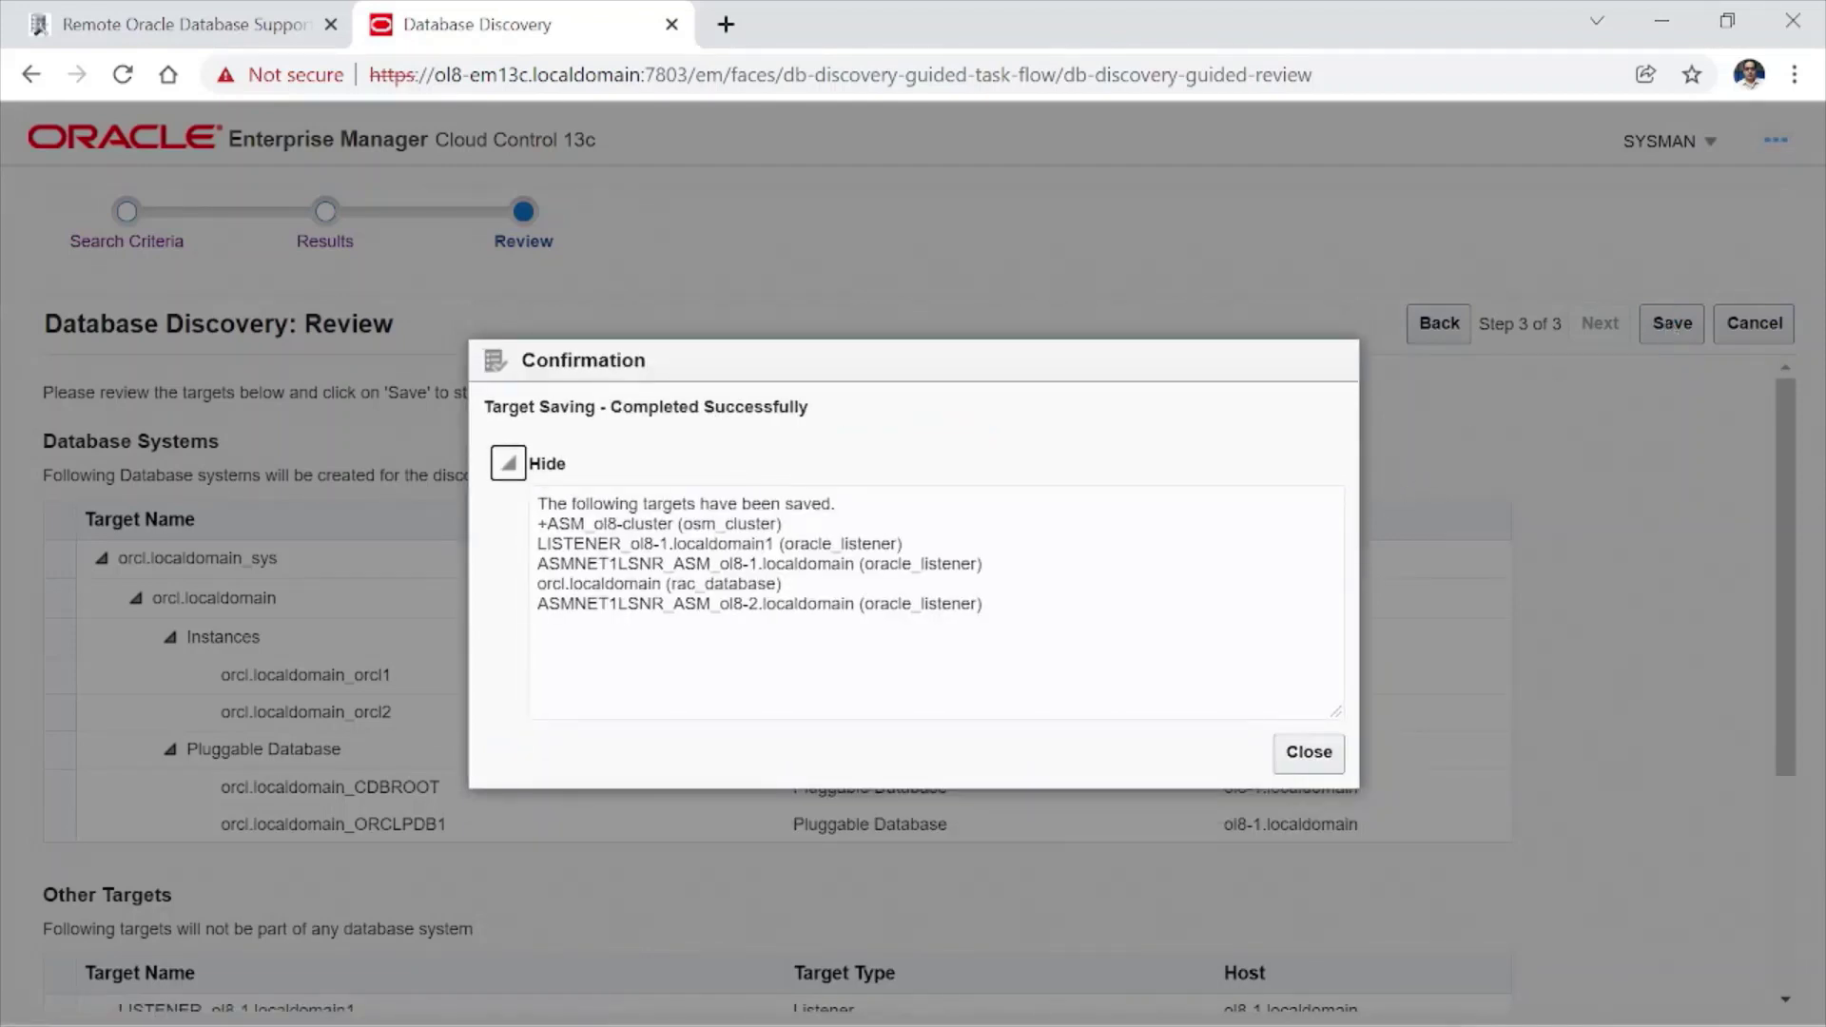
- Close the Target Saving confirmation to land on the Databases list showing orcl.localdomain
left_click(1311, 752)
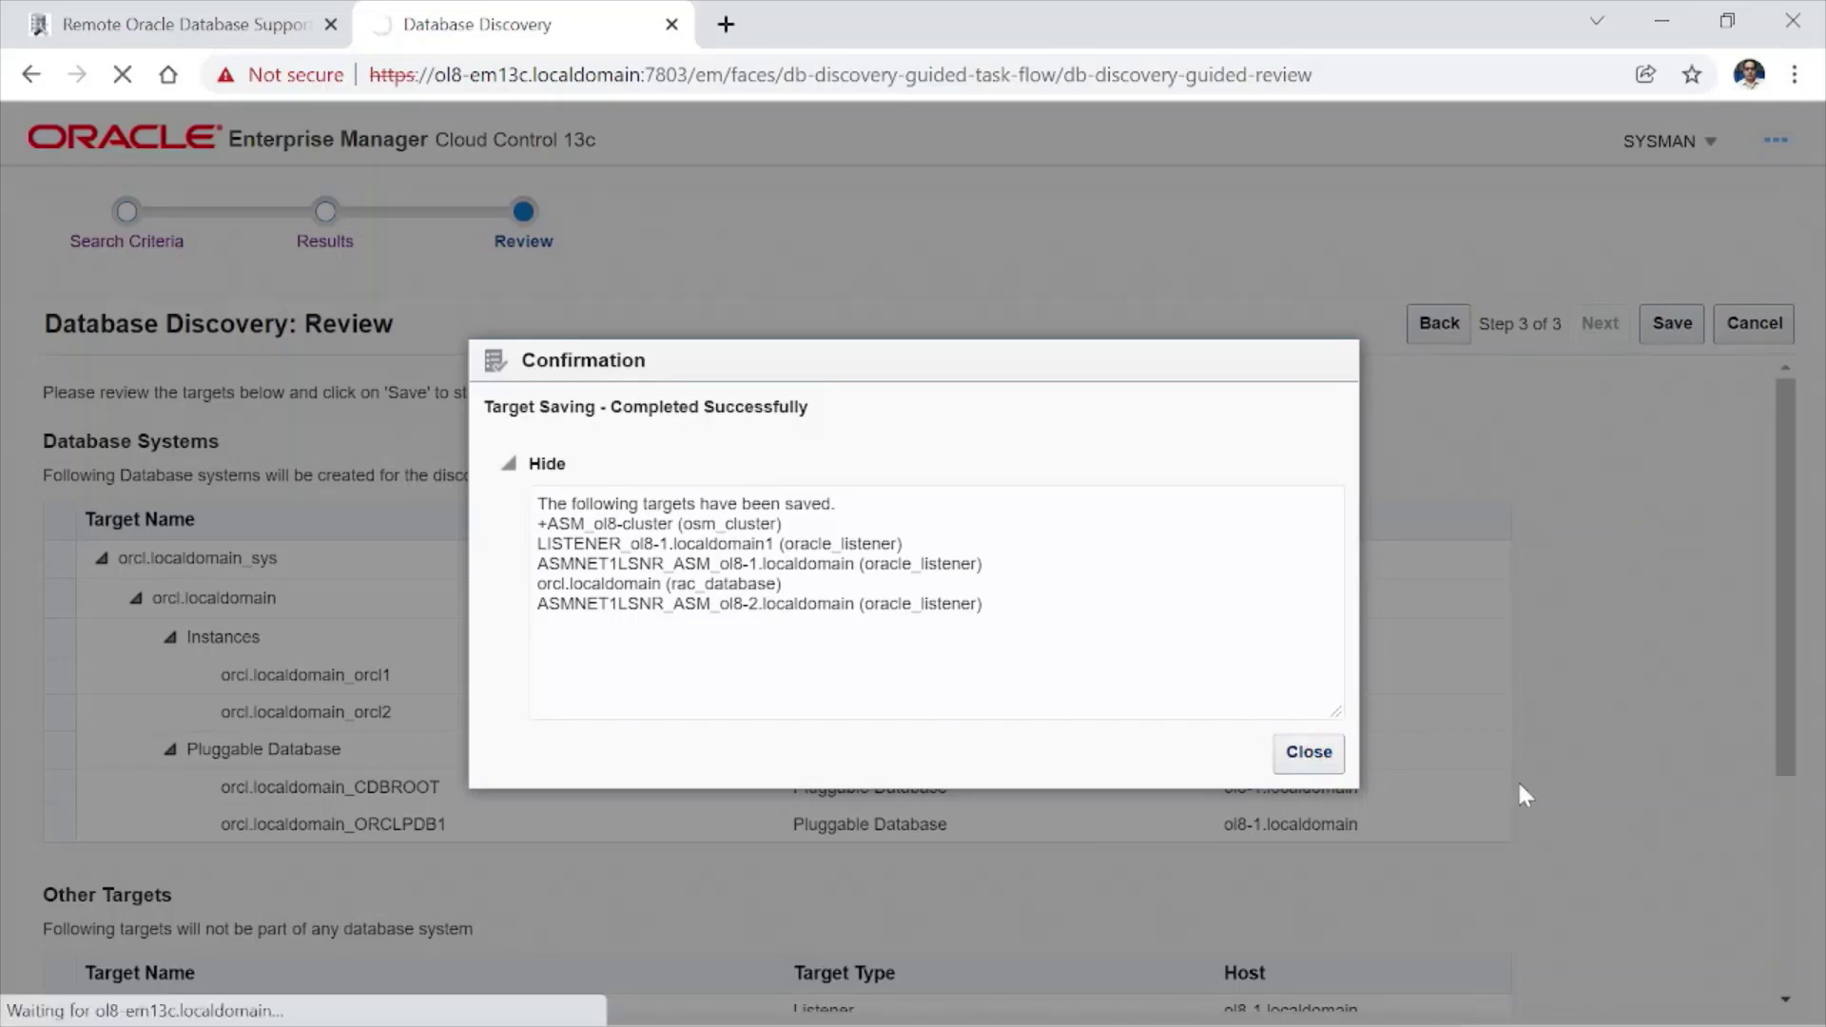
left_click(1311, 762)
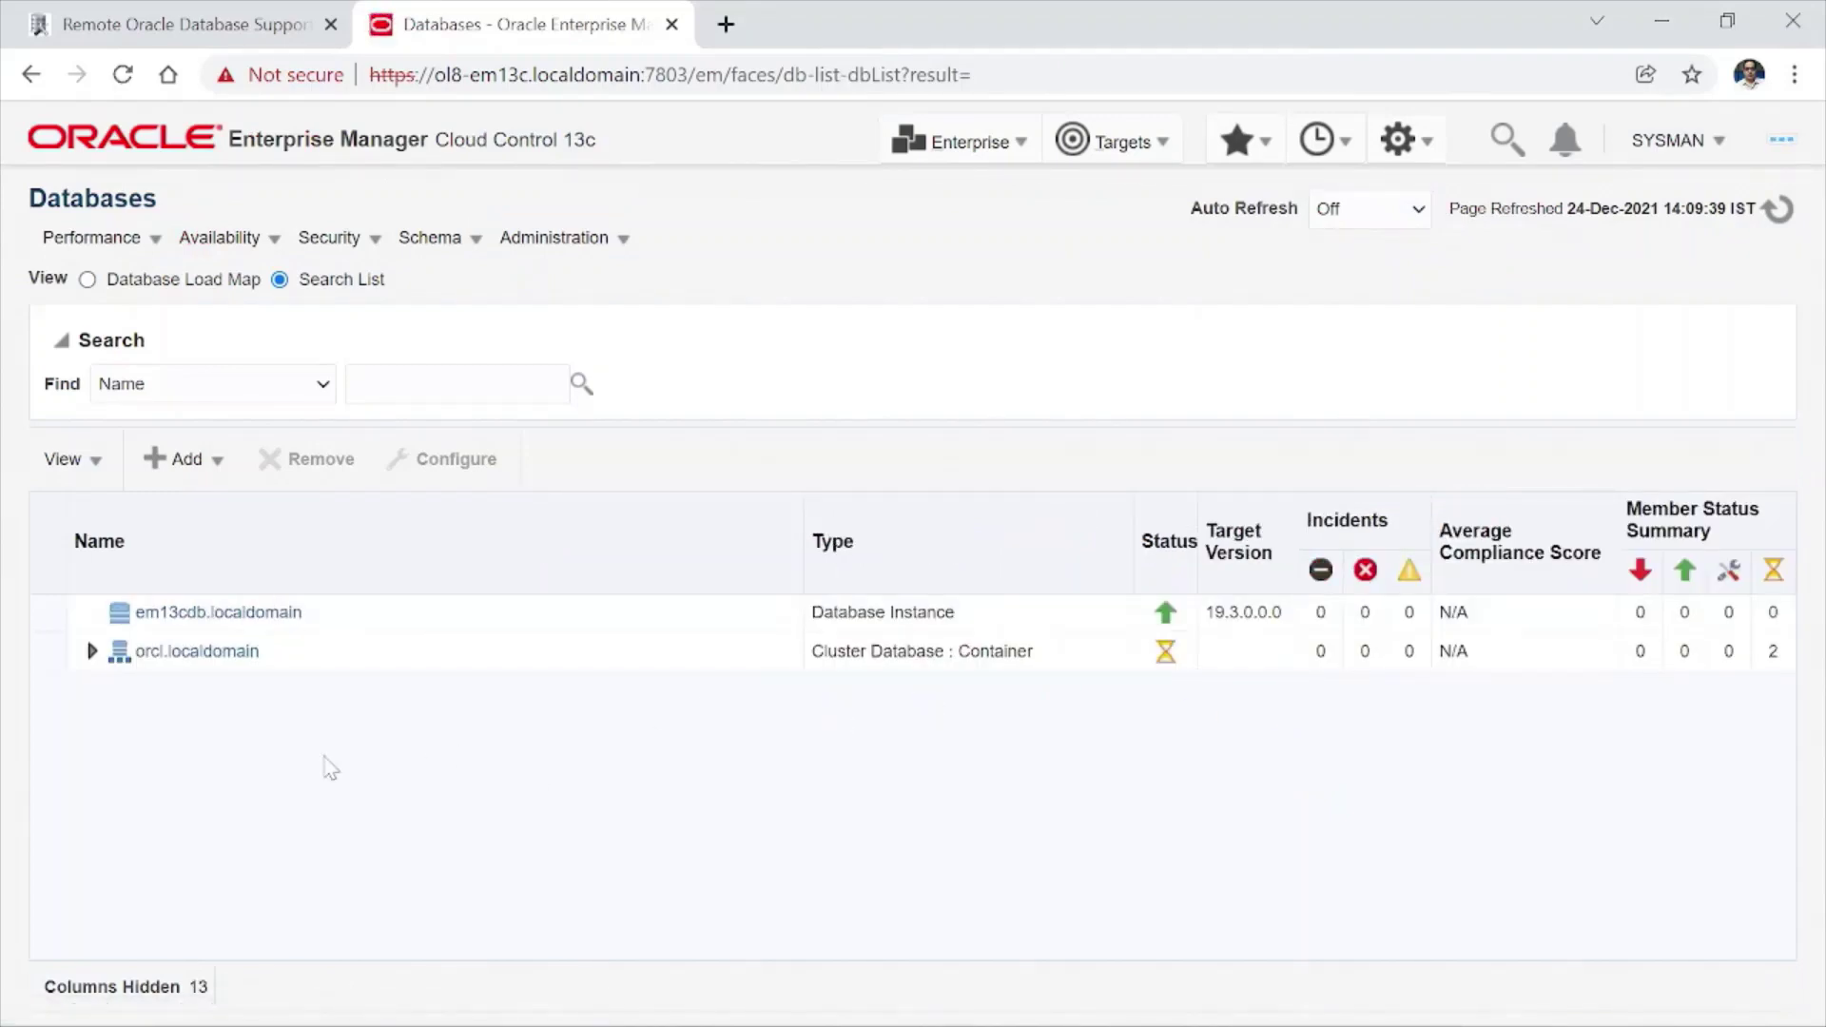
- Set Auto Refresh to 15 seconds and expand orcl.localdomain to show its members
left_click(1420, 211)
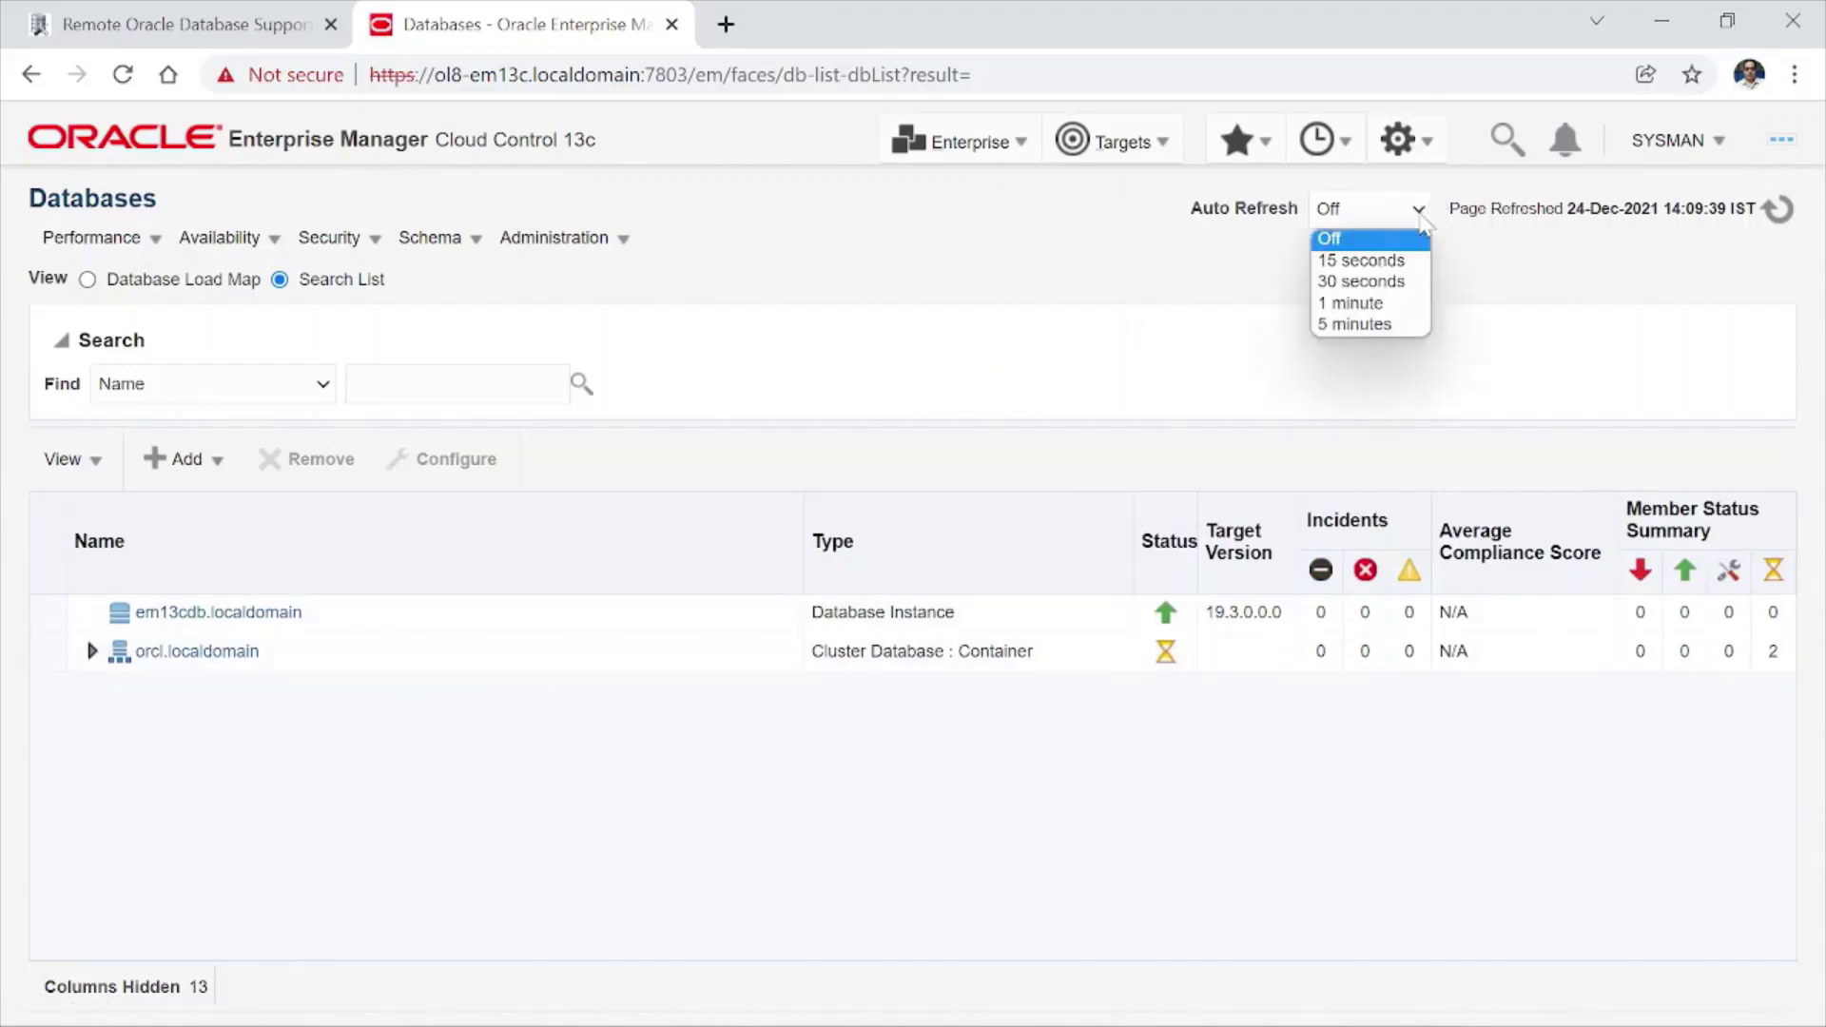
left_click(1398, 262)
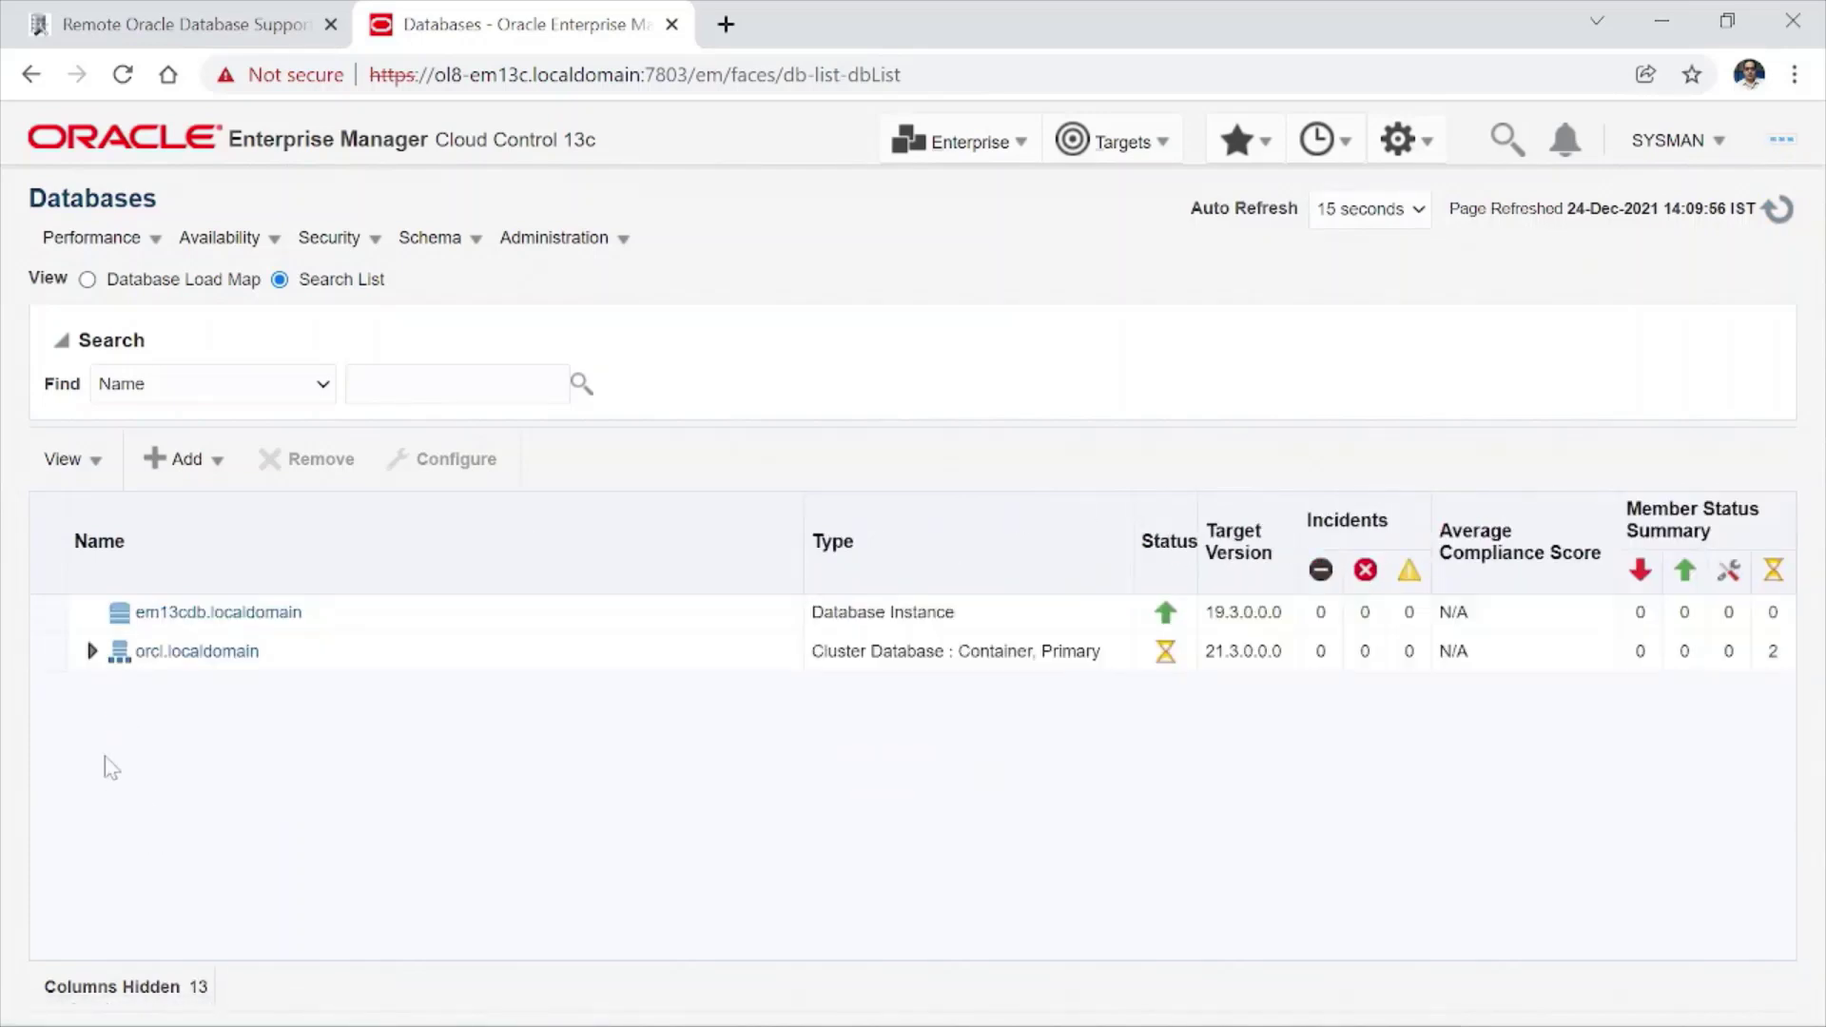
left_click(91, 651)
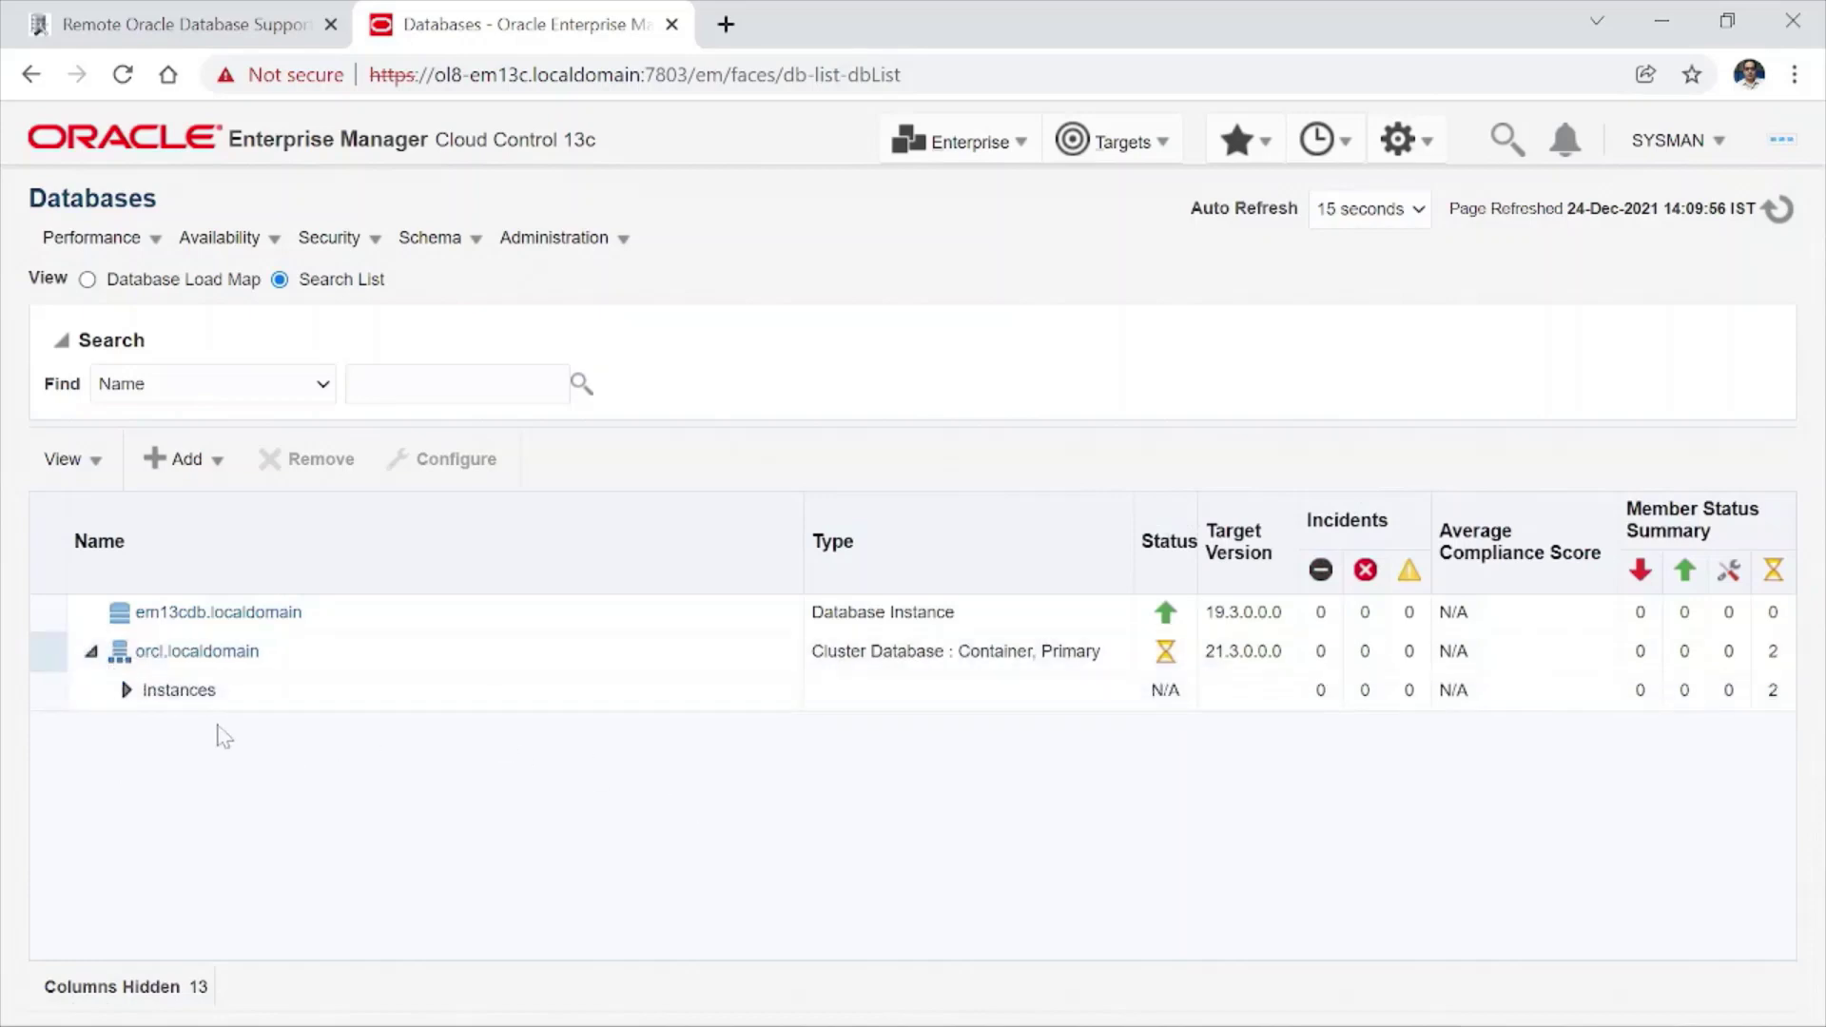
- Expand orcl's Instances and Pluggable Databases, then open the orcl.localdomain_ORCLPDB1 home page
left_click(126, 691)
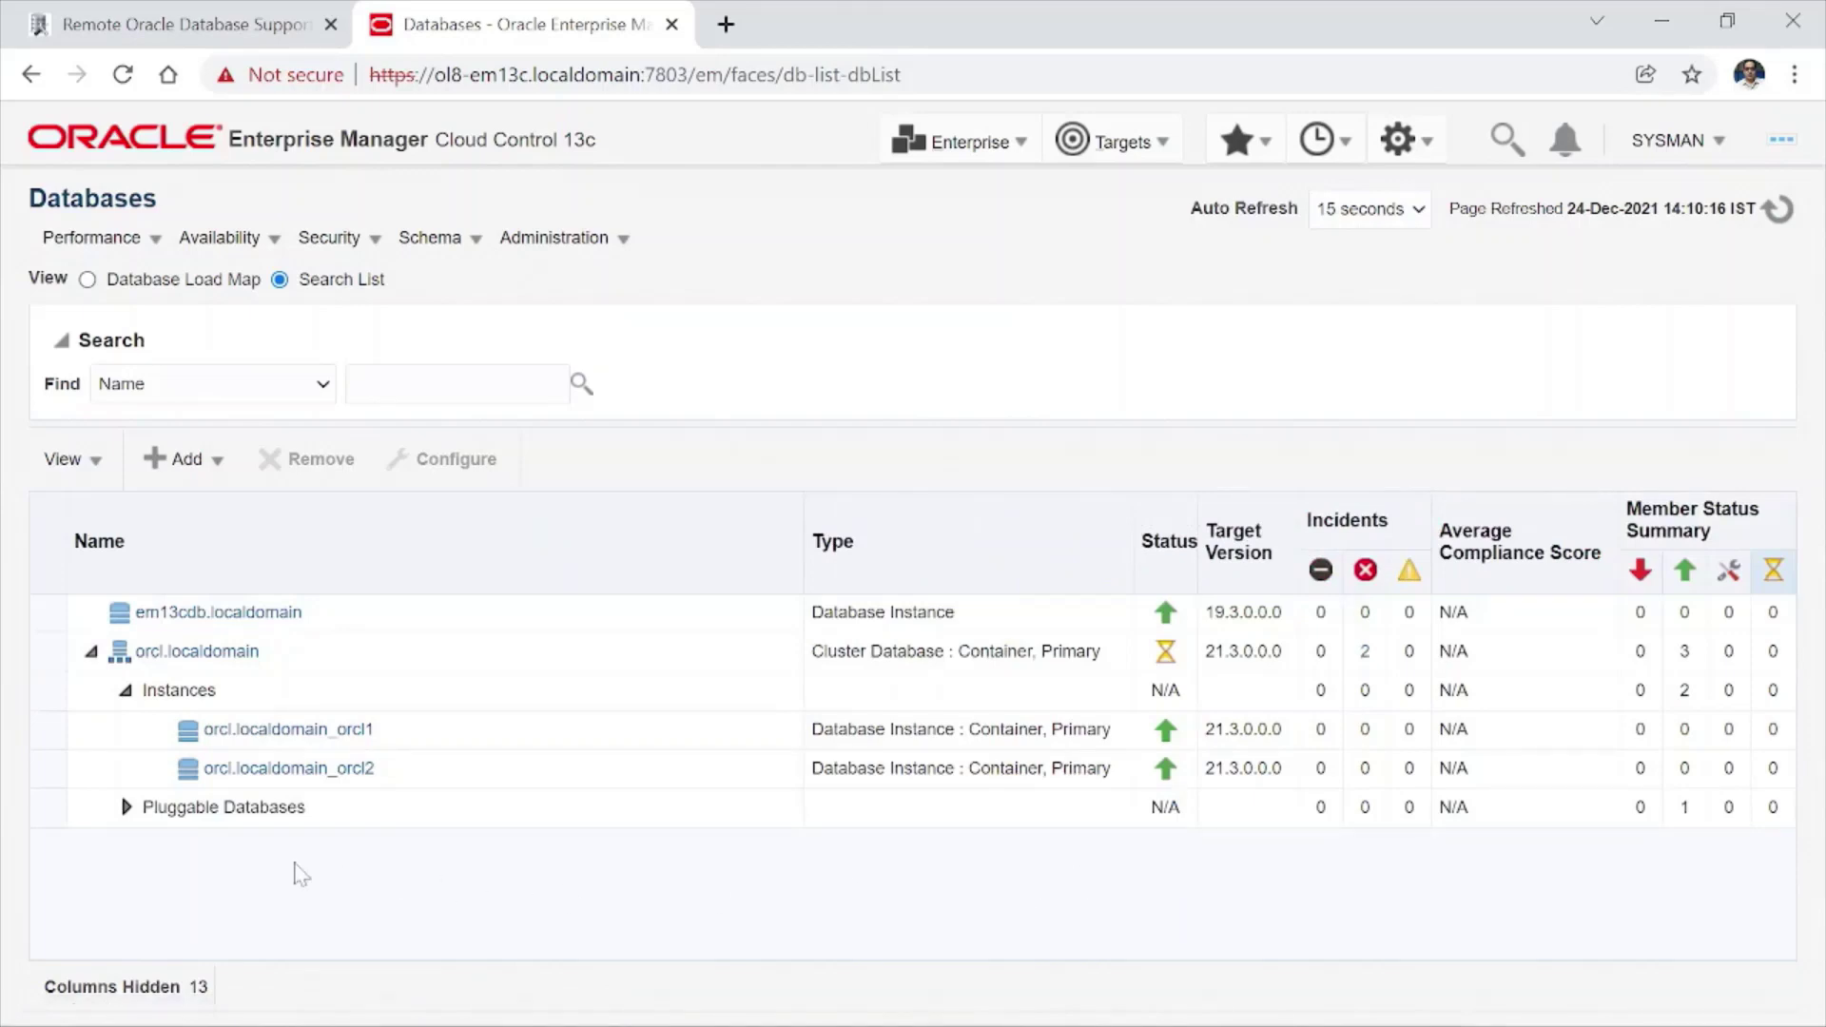
left_click(126, 806)
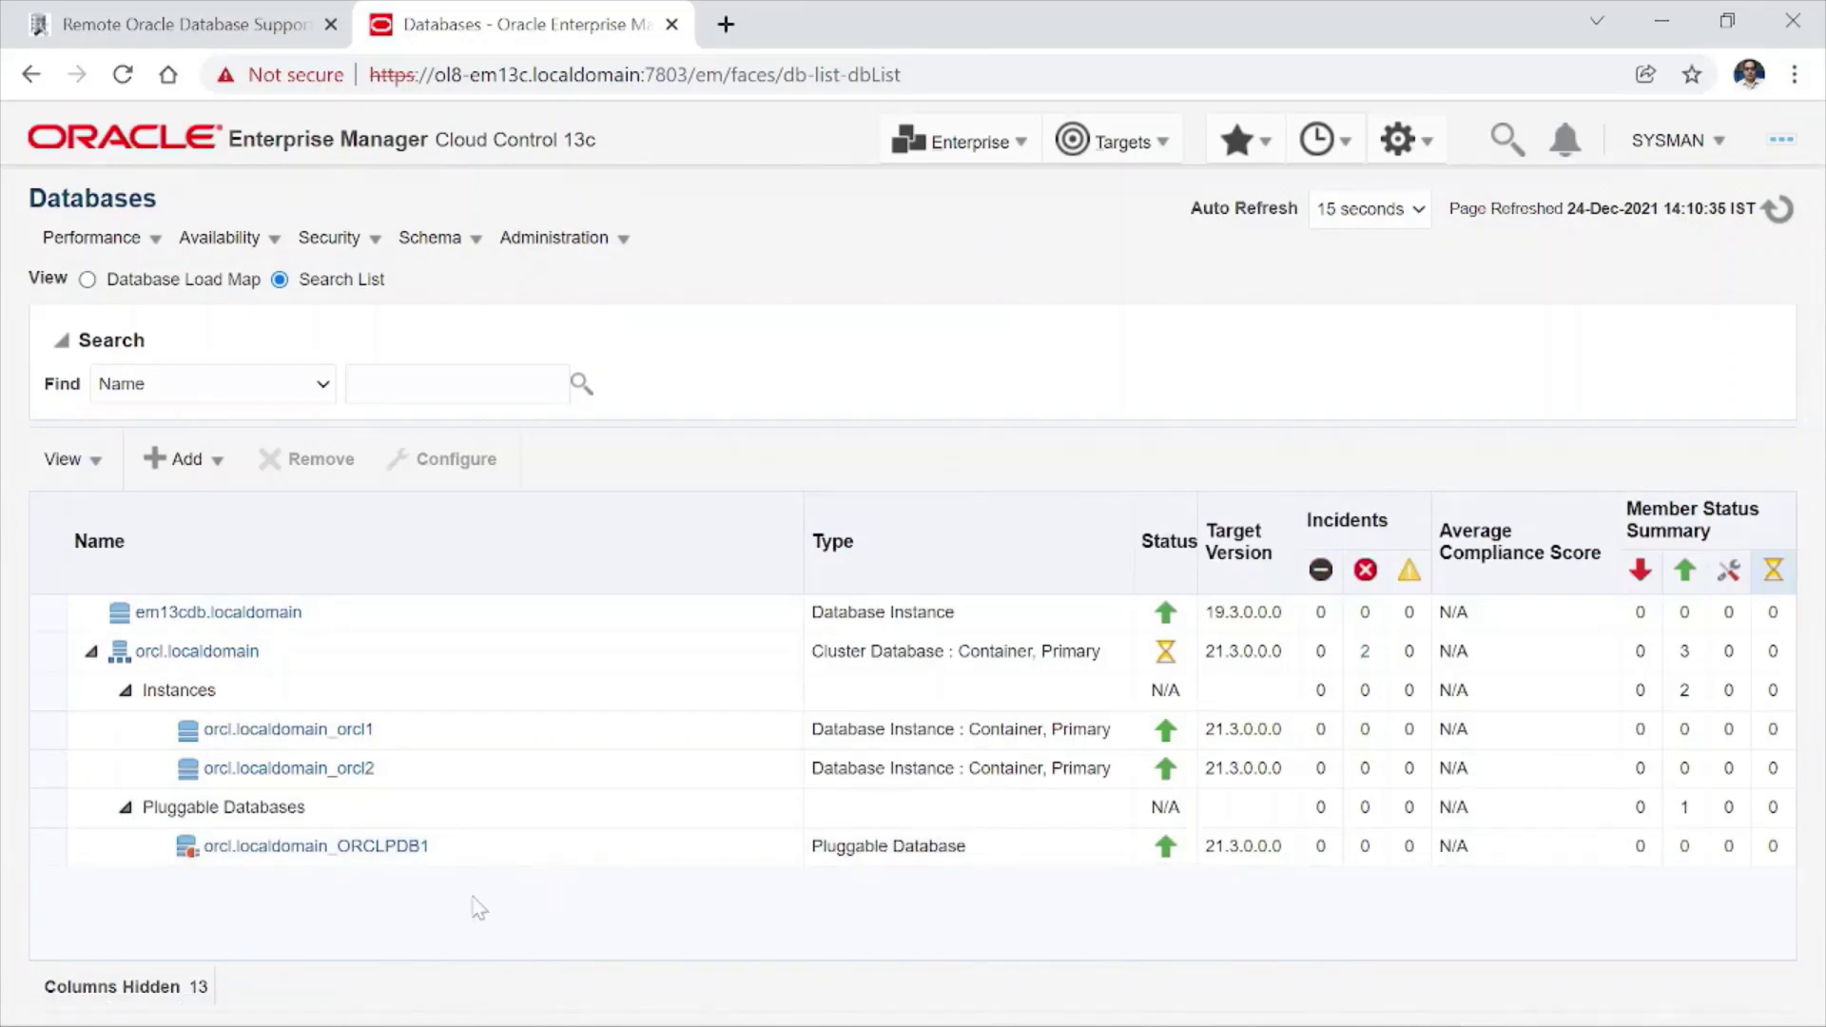
left_click(306, 849)
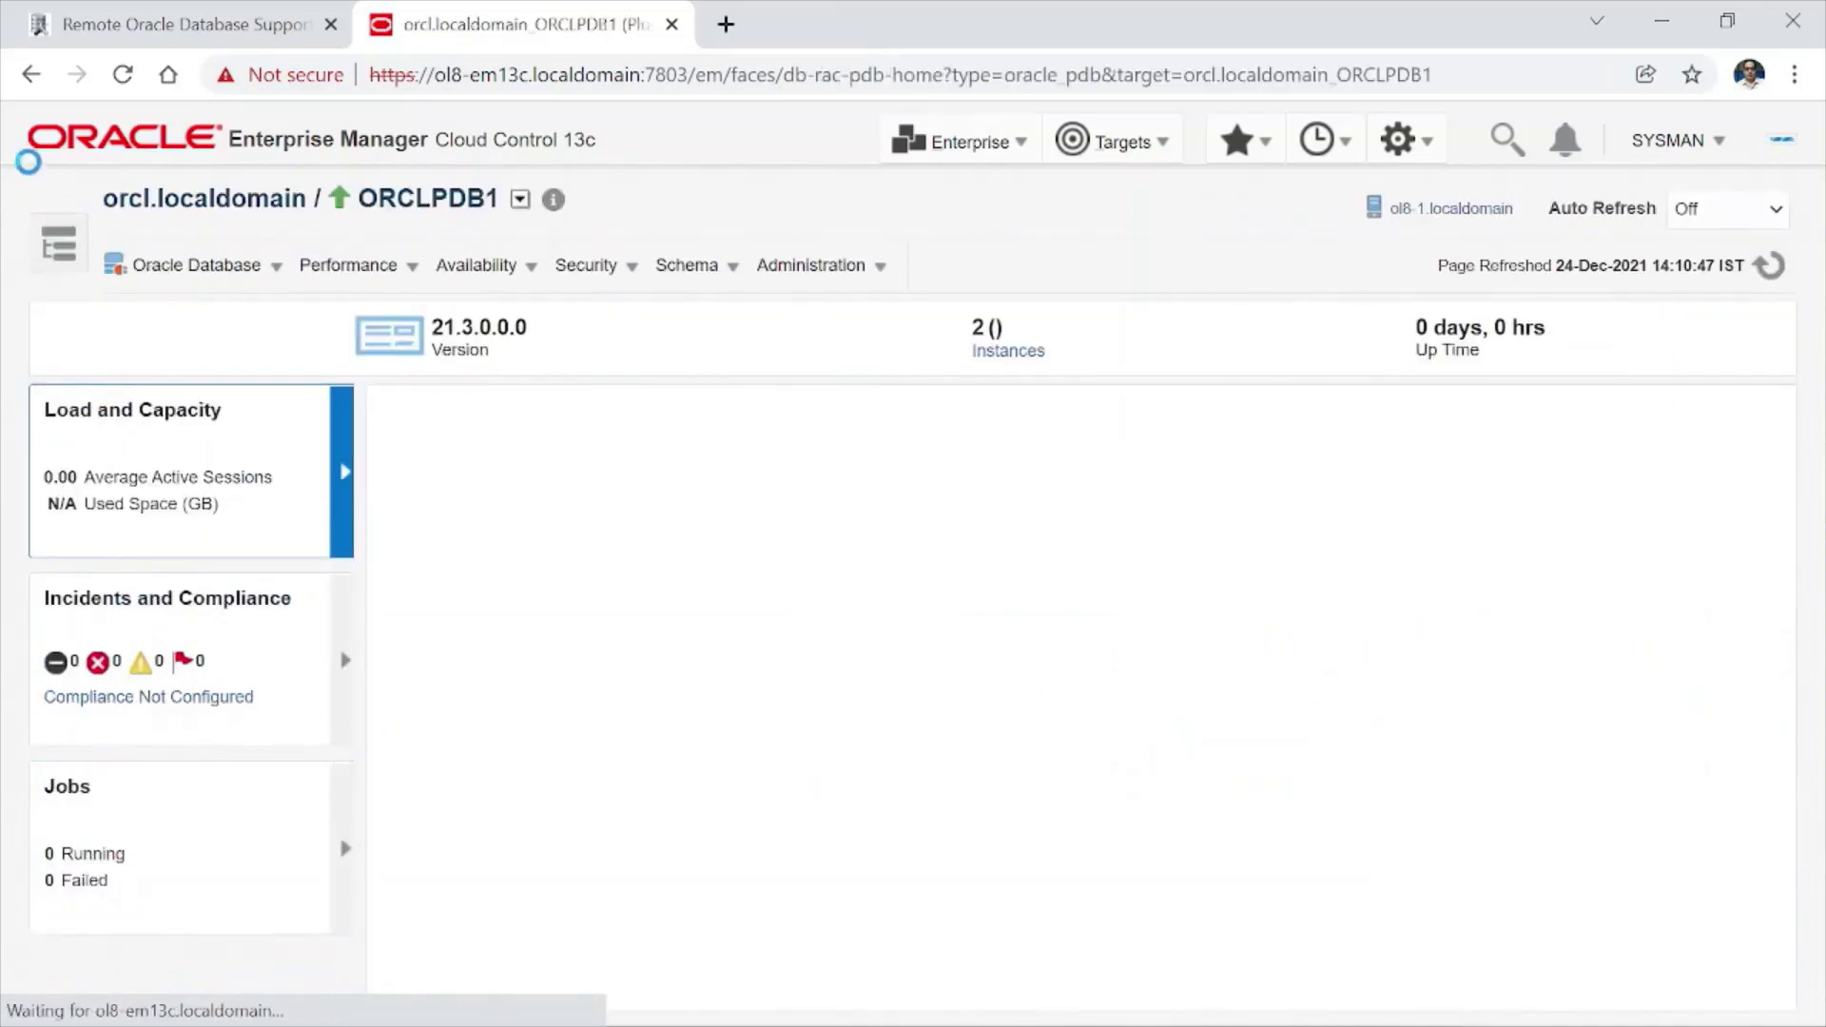
- Return to Databases and expand orcl.localdomain's Pluggable Databases to show ORCLPDB1 up
left_click(32, 75)
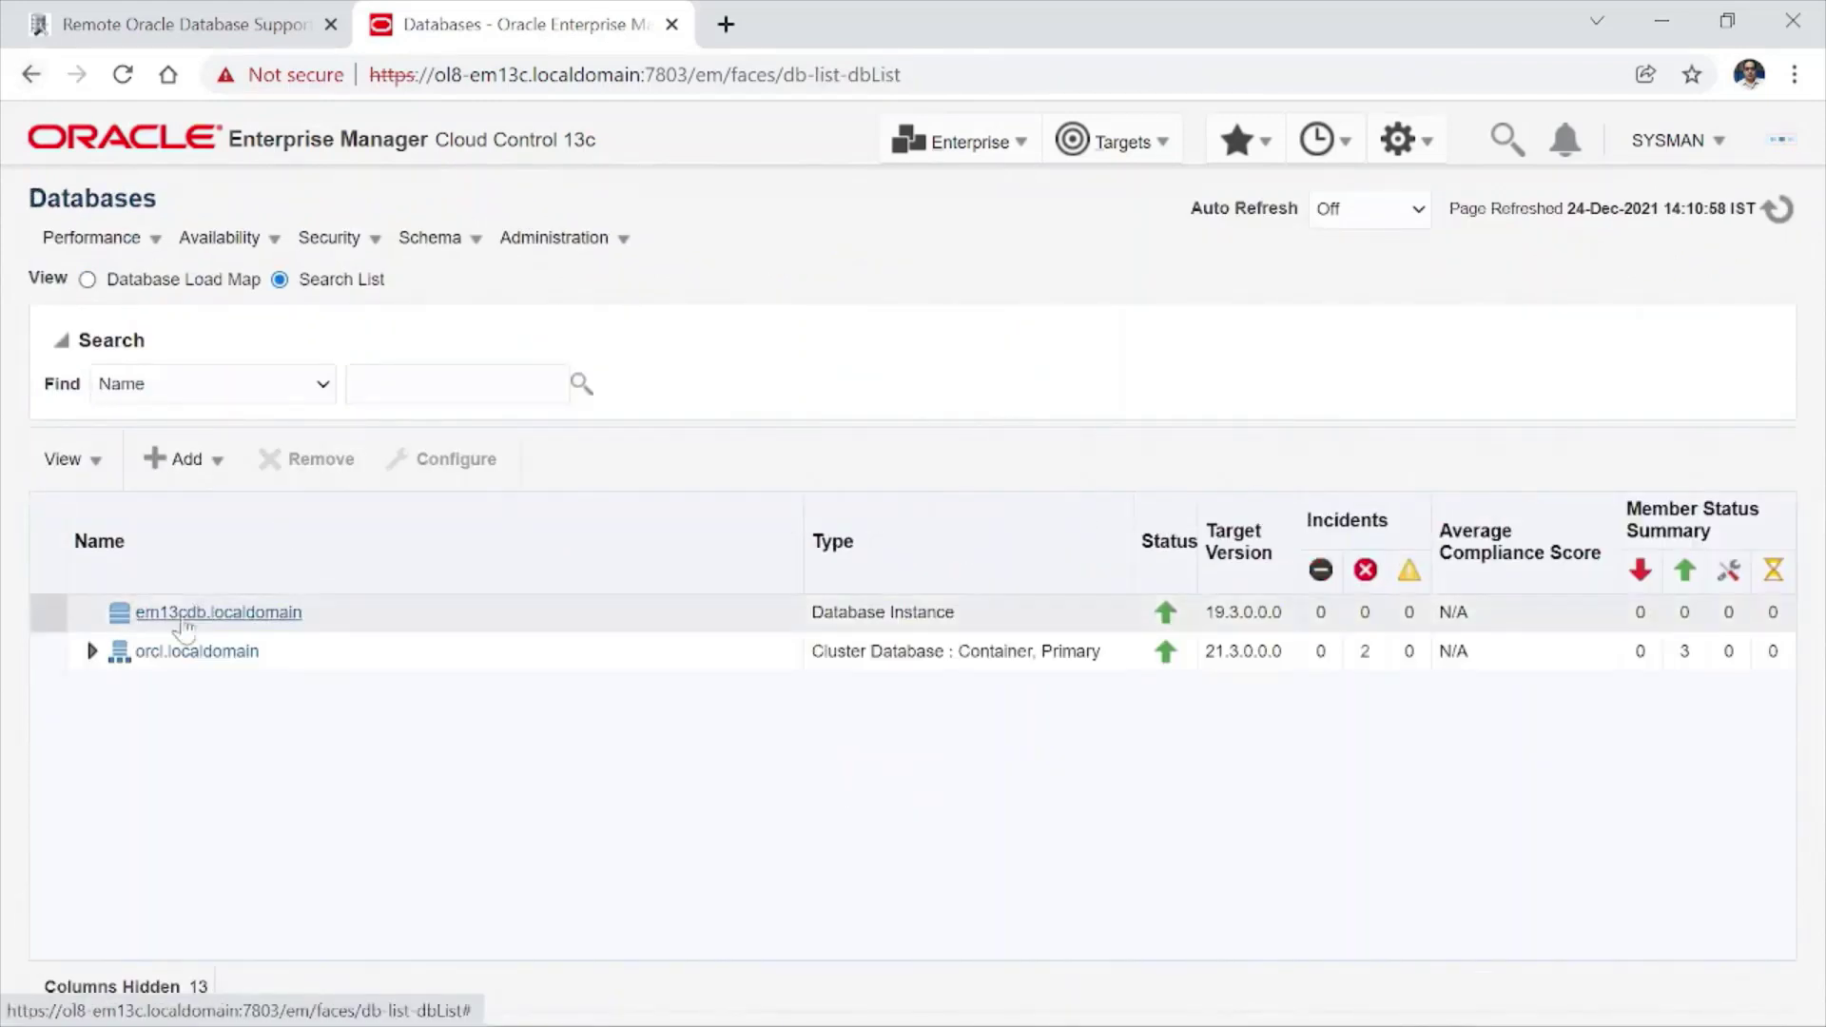
left_click(92, 651)
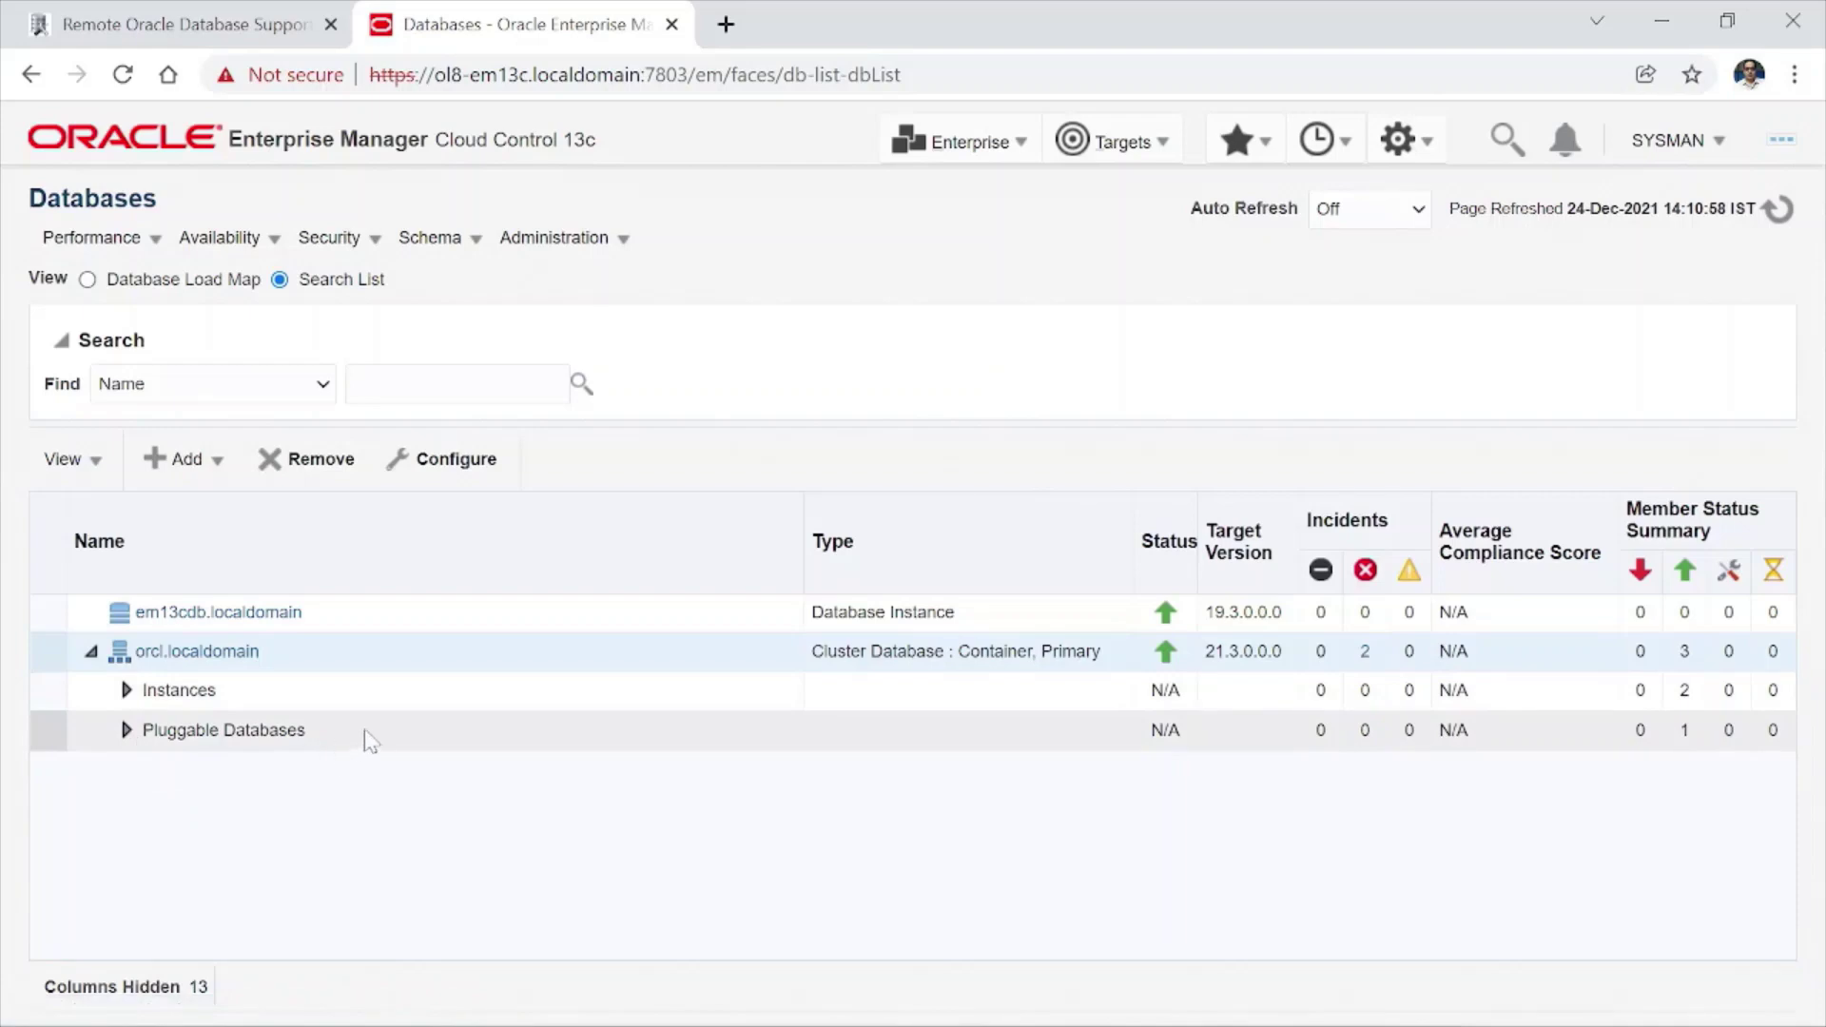
left_click(126, 730)
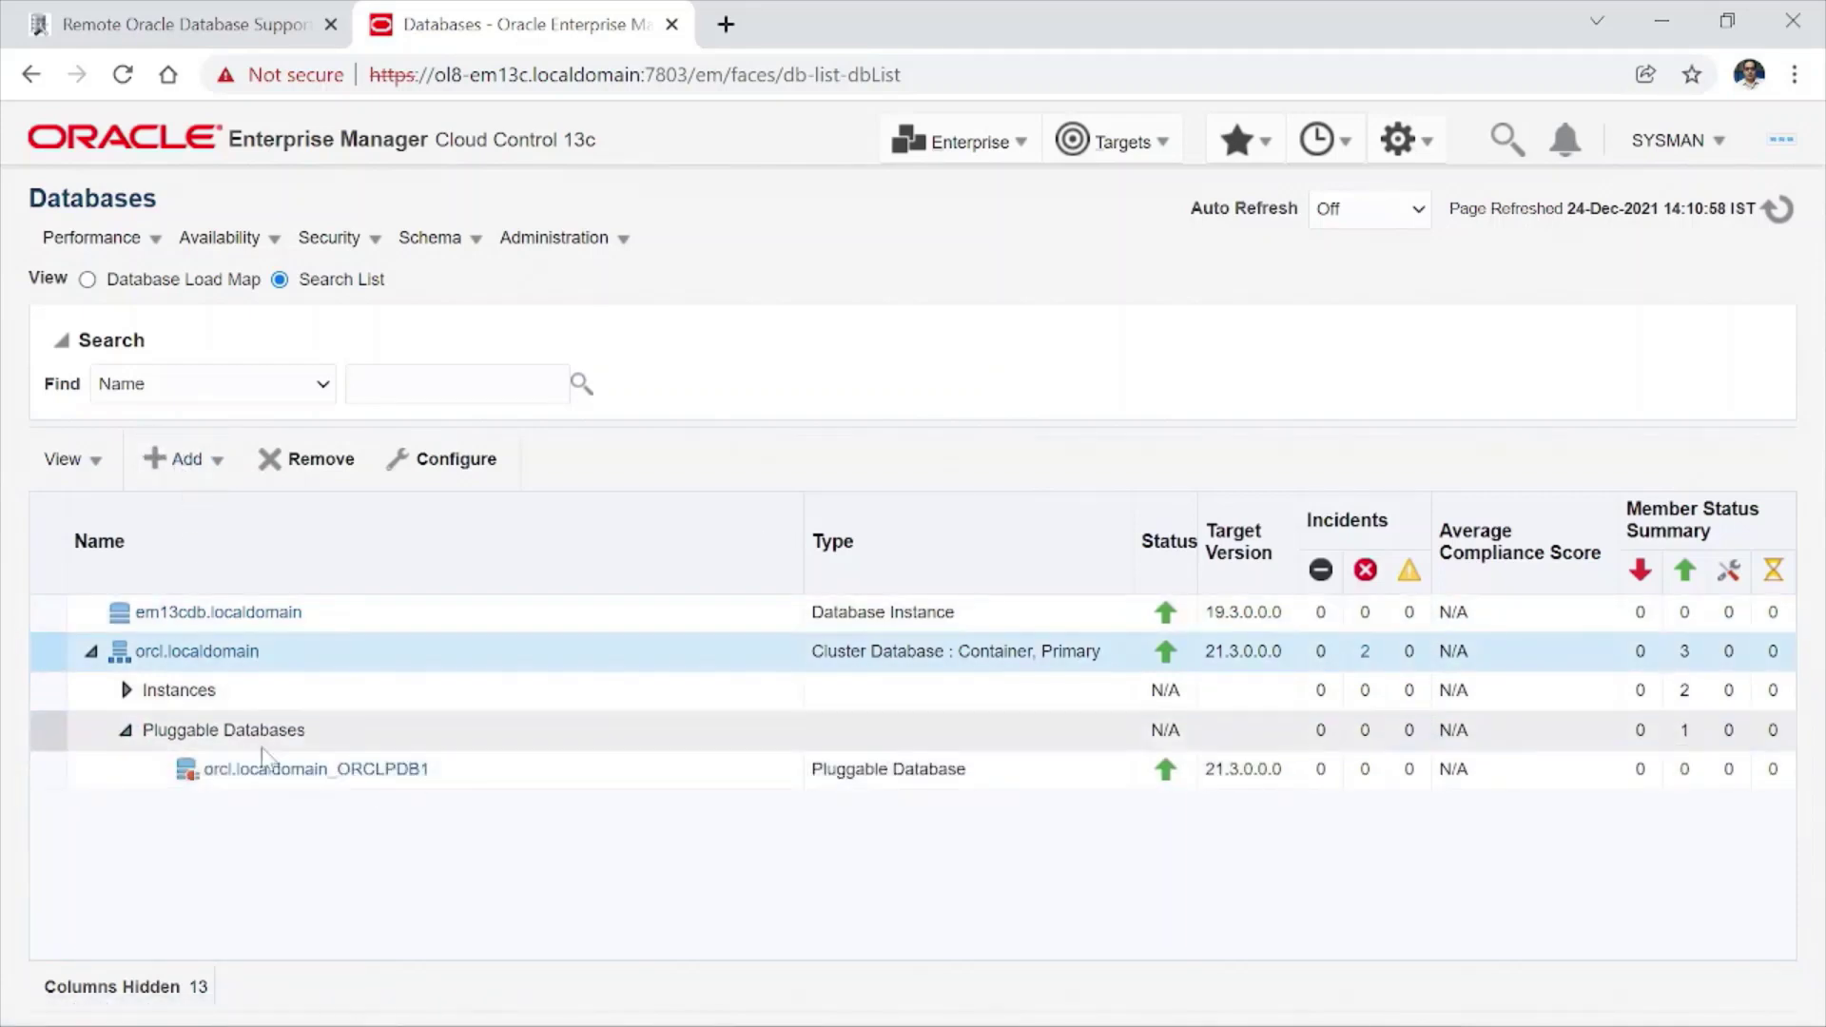
left_click(436, 742)
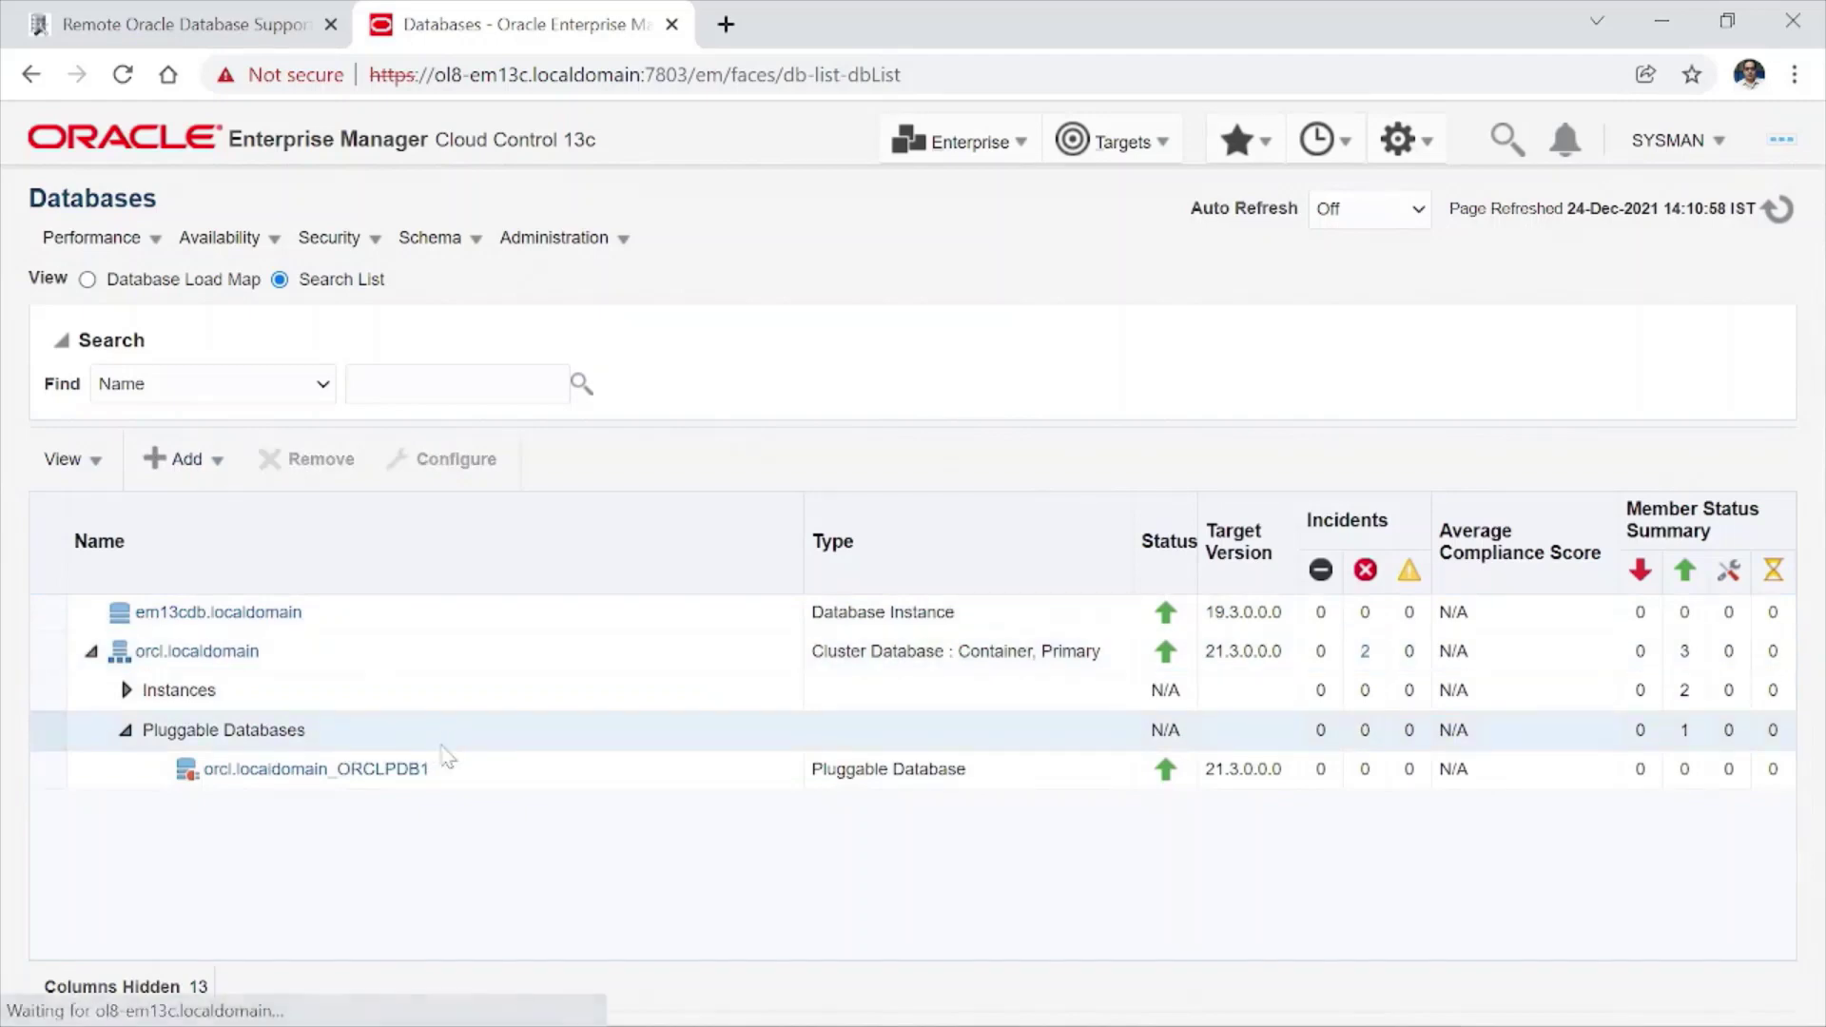
left_click(213, 464)
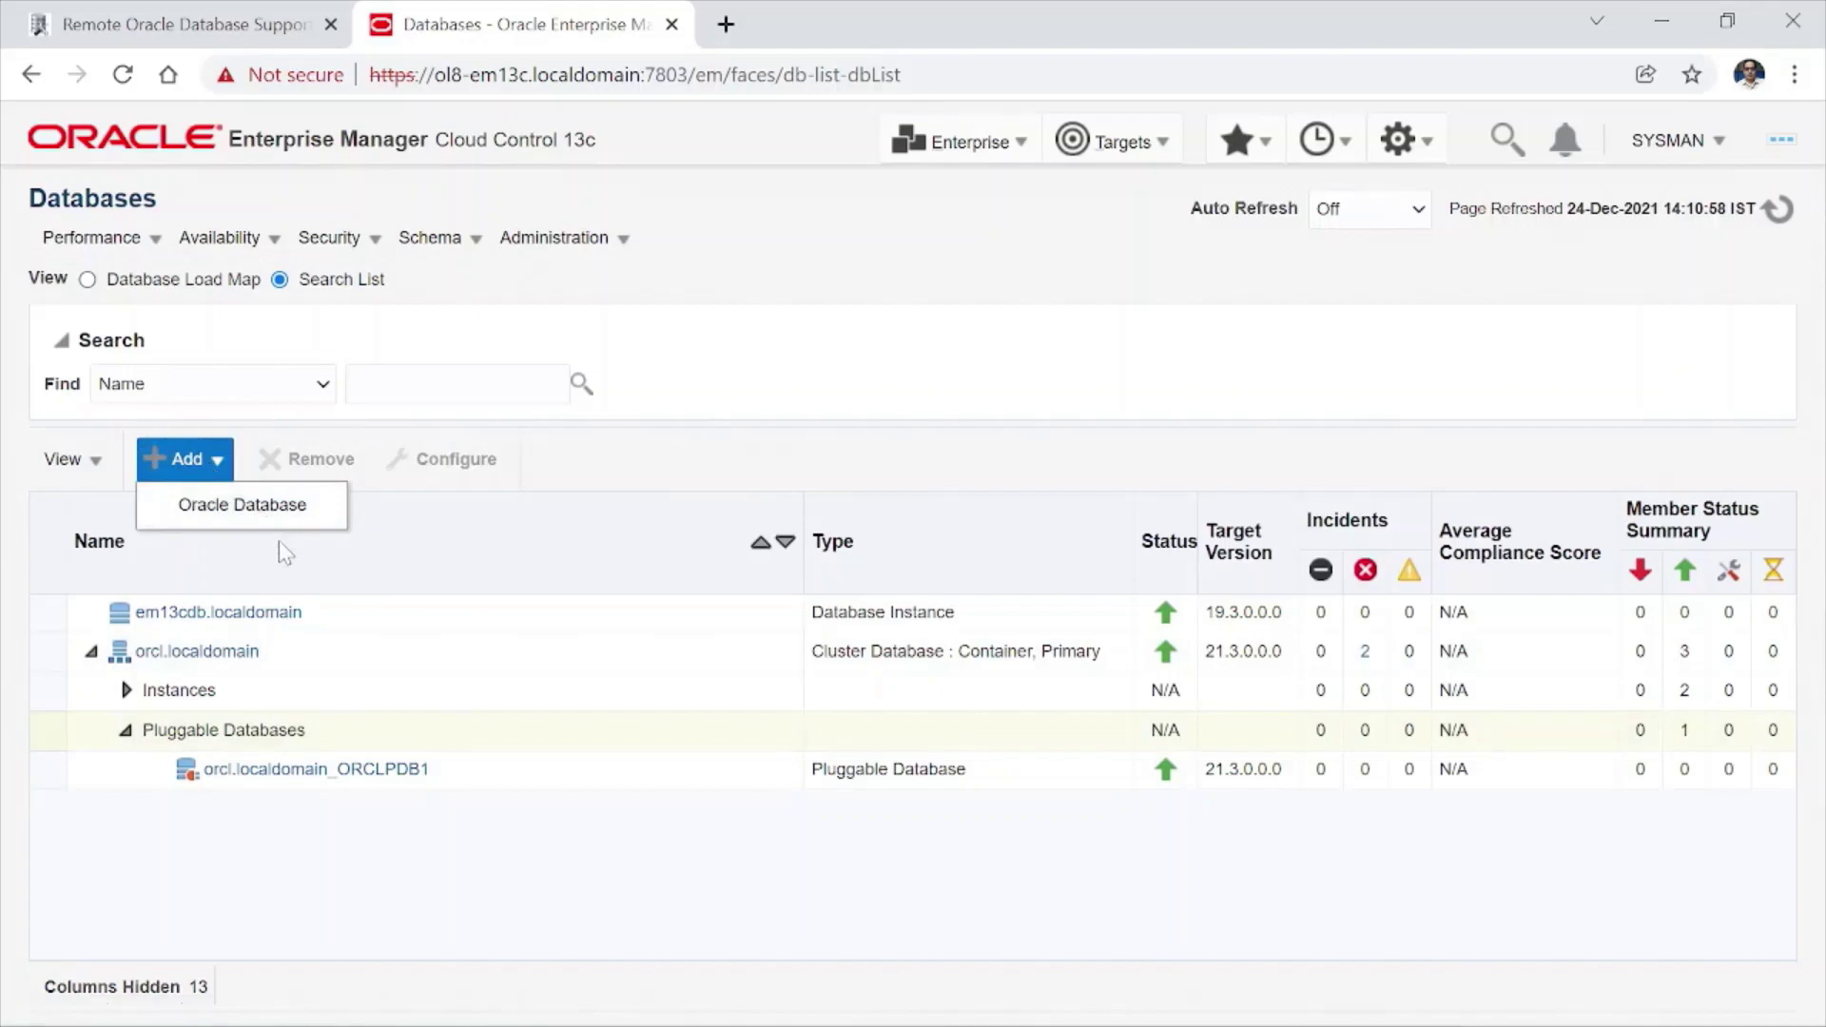